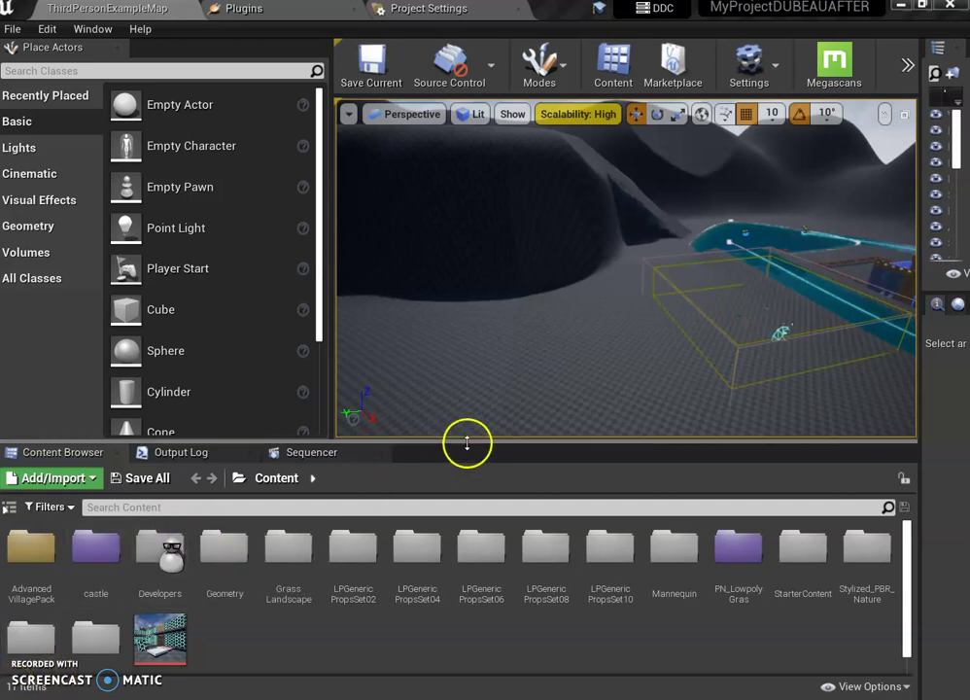
Orbit the viewport up and left to bring the castle area into view.
right_click_drag(578, 353, 567, 327)
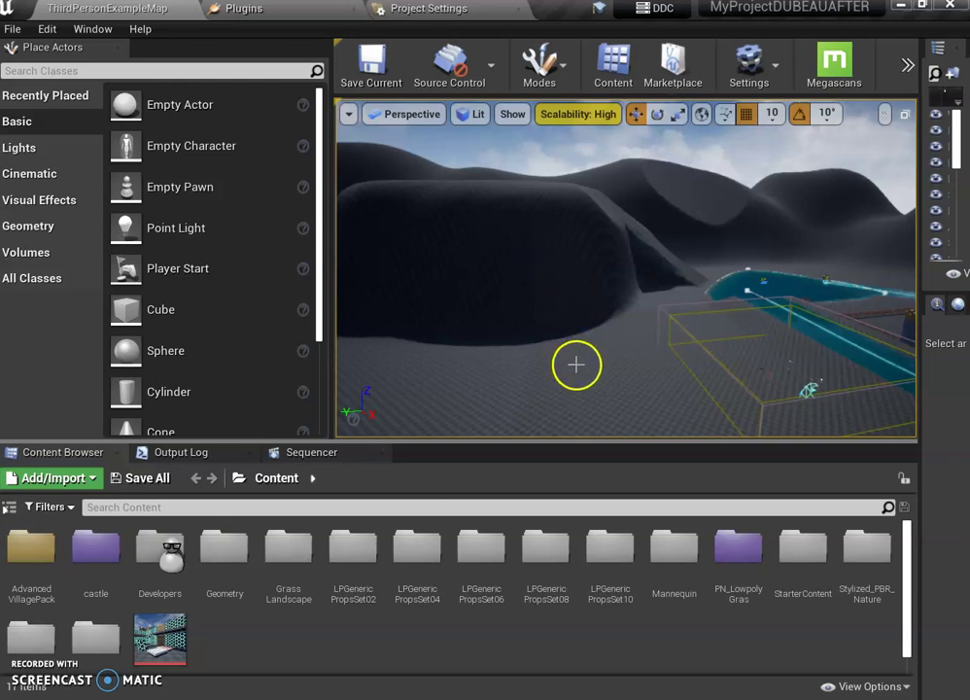
right_click_drag(576, 364, 718, 409)
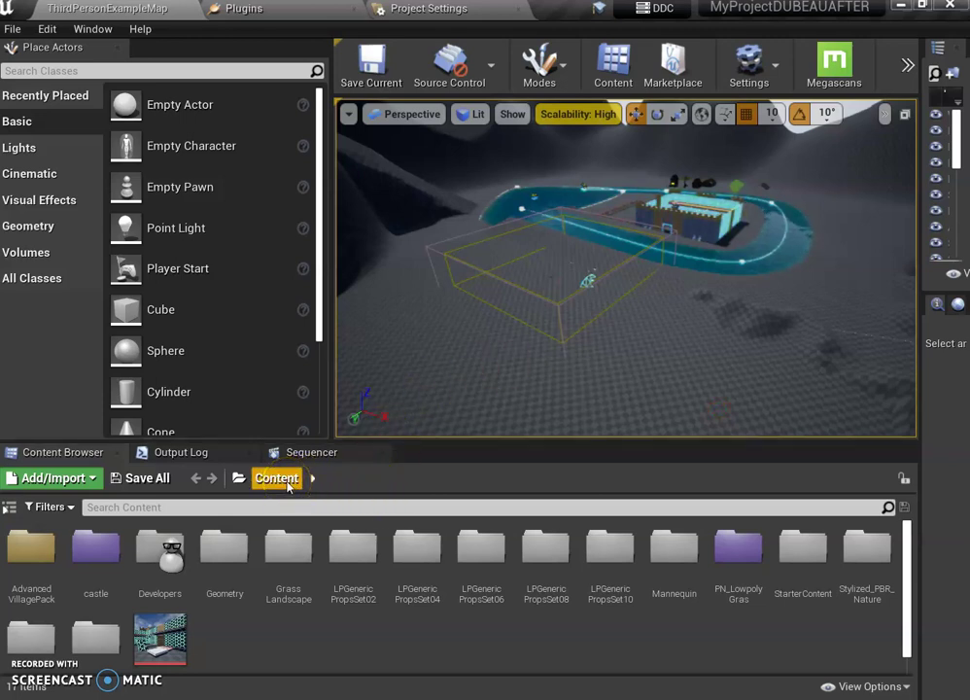
Create a new Material in the Content folder, name it BLEND, and open it in the Material Editor.
right_click(302, 643)
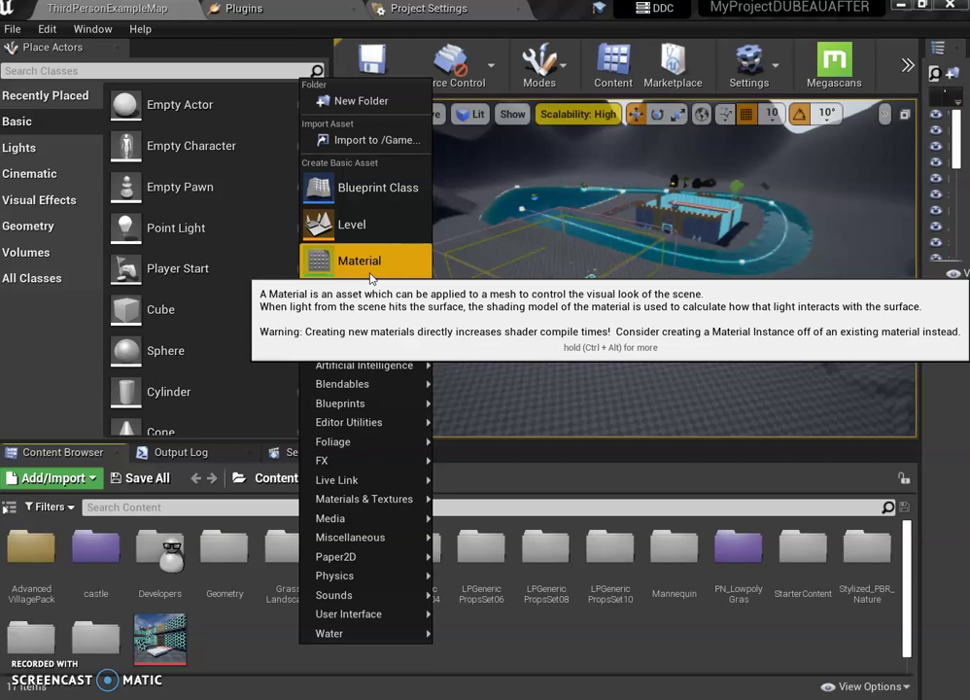
left_click(370, 262)
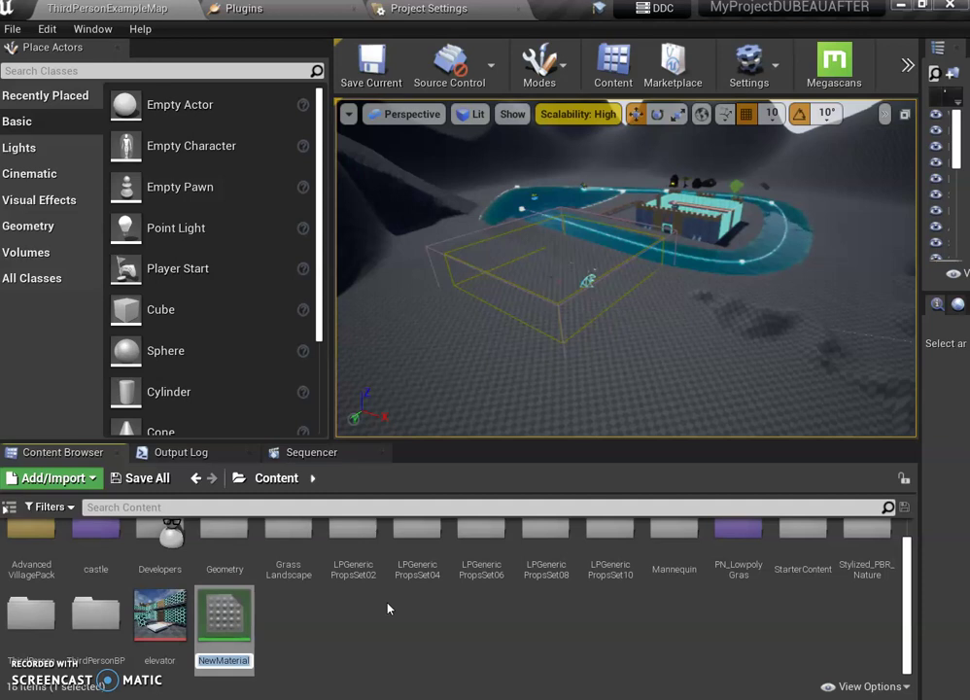
type("BLENDbru")
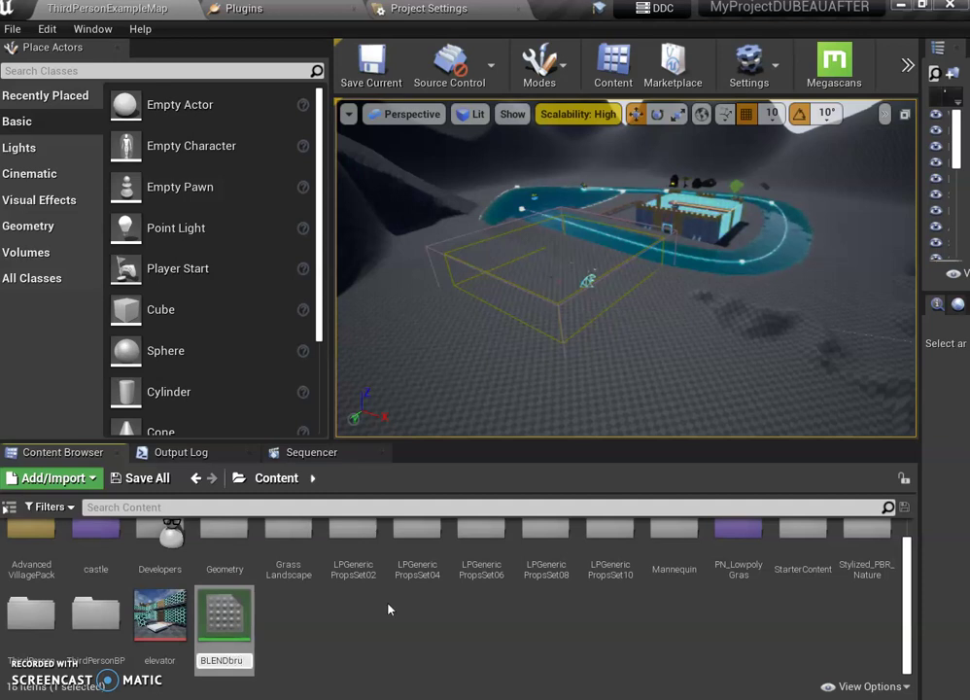
key("BackSpace")
key("BackSpace")
key("Return")
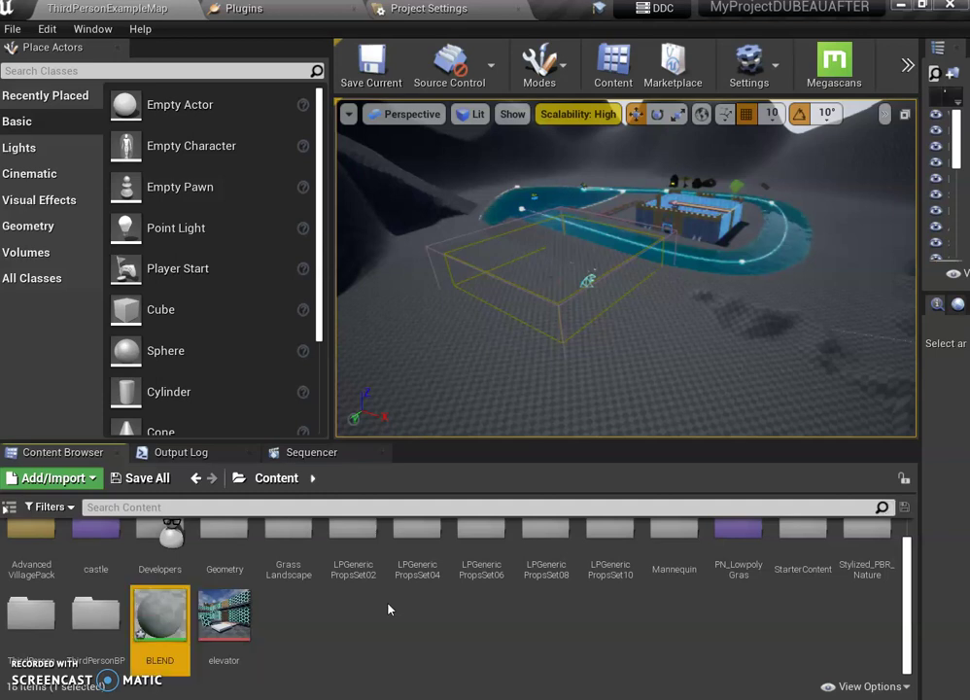
double_click(160, 614)
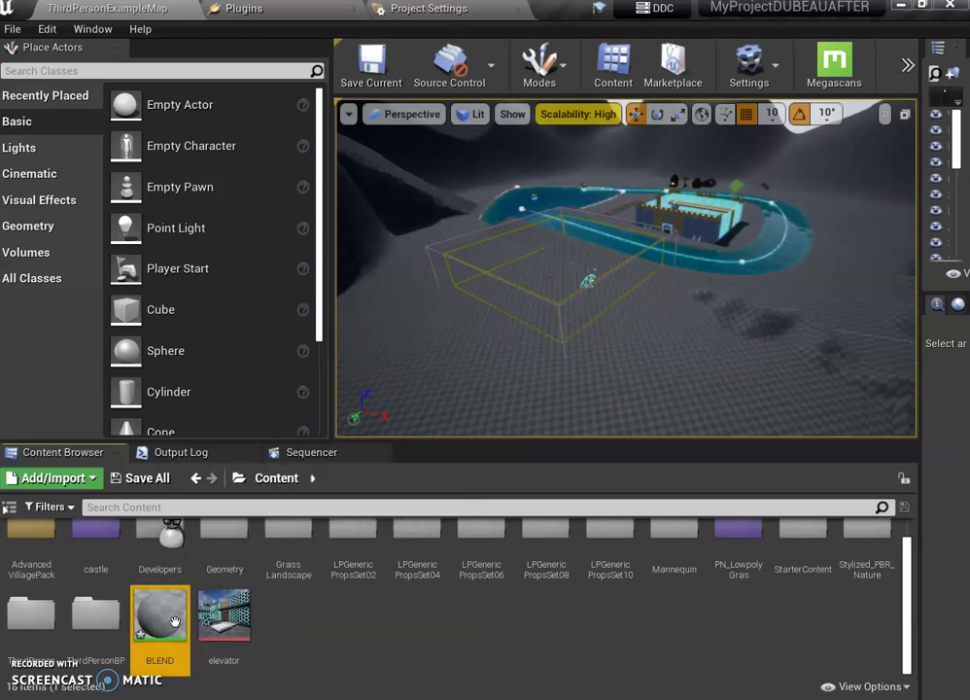
Dock the BLEND material editor, look around its graph, then pull it out as a floating window.
left_click_drag(345, 584, 533, 19)
scroll(380, 279, "down", 2)
scroll(379, 284, "up", 1)
right_click_drag(379, 285, 464, 294)
scroll(434, 321, "down", 1)
scroll(444, 290, "down", 1)
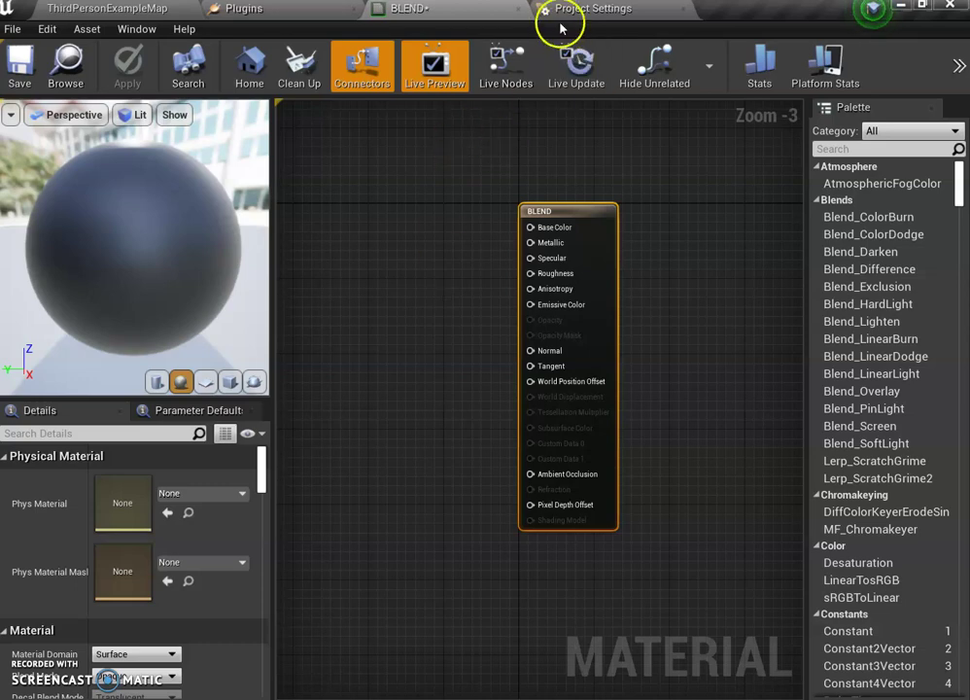
left_click_drag(450, 10, 415, 81)
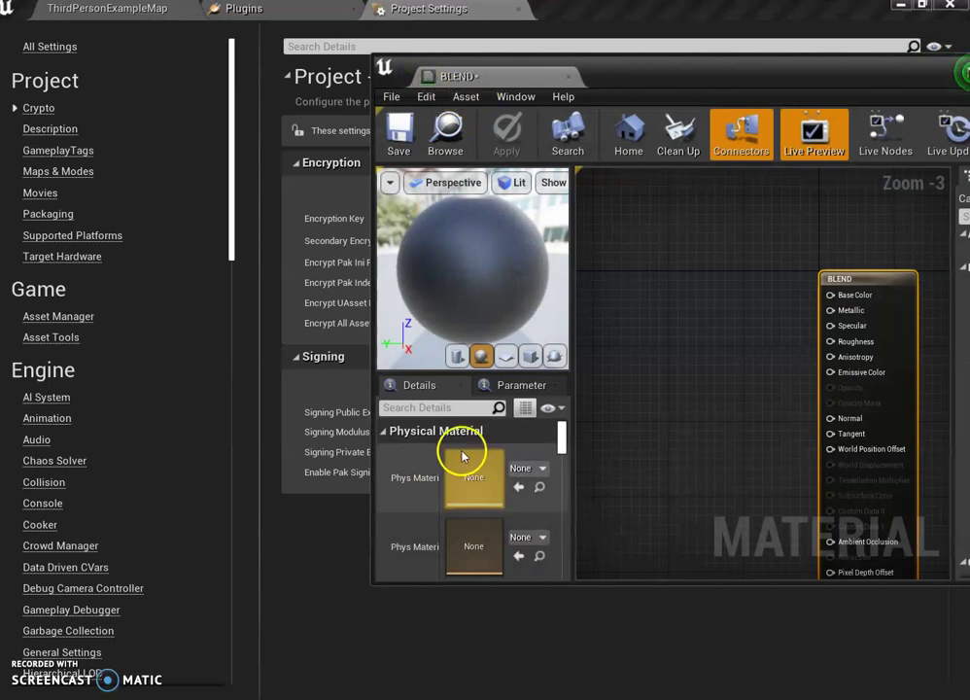
Back in ThirdPersonExampleMap, open the StarterContent folder and move the floating BLEND editor up-left.
left_click(102, 11)
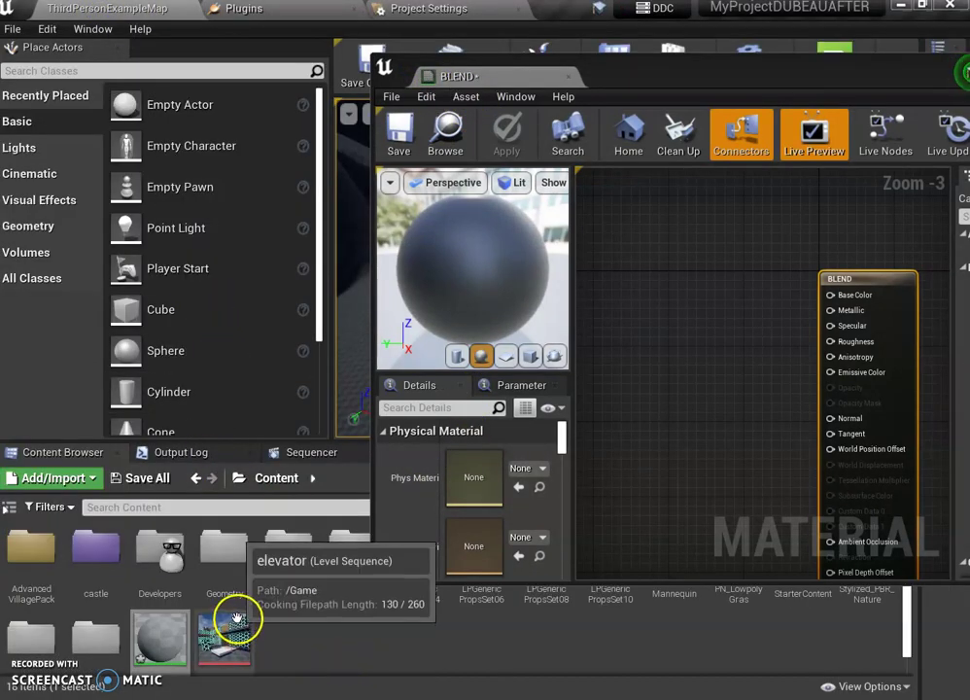
scroll(262, 620, "down", 1)
scroll(288, 628, "up", 1)
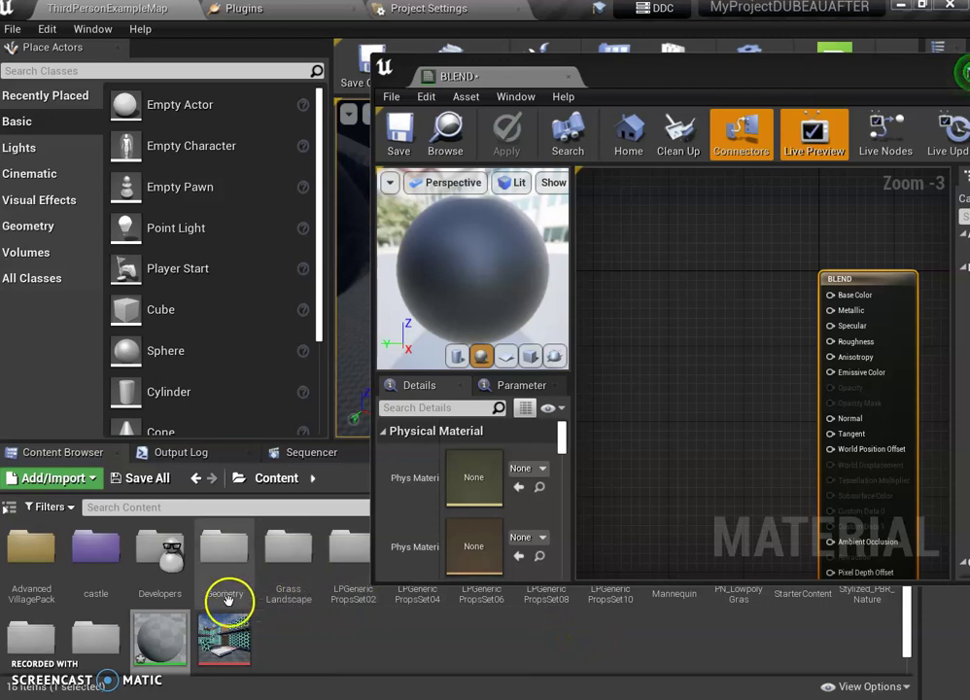
double_click(793, 595)
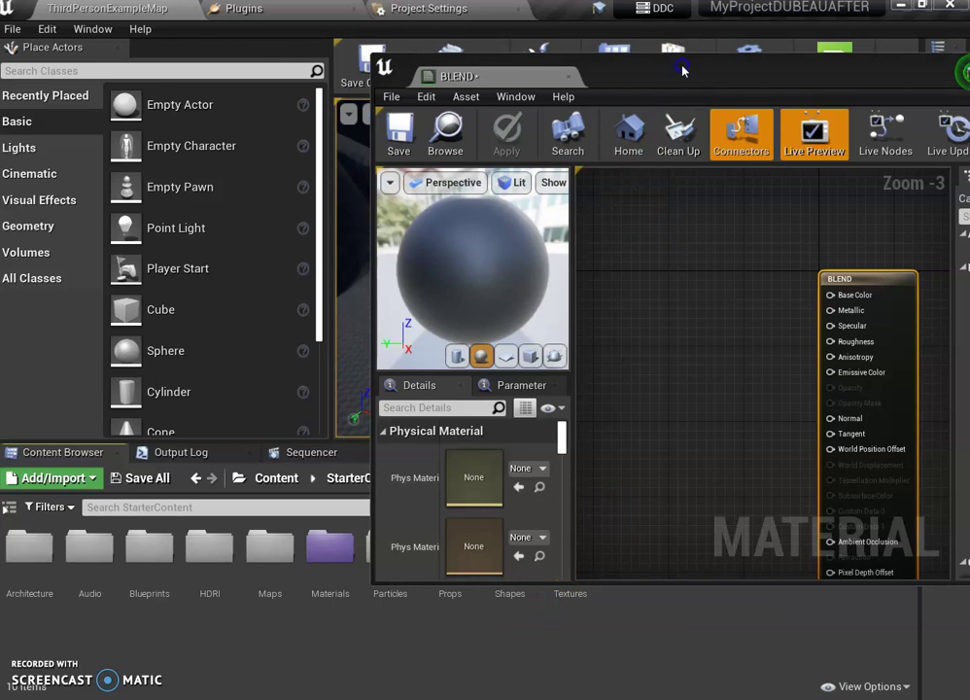
left_click_drag(683, 68, 658, 11)
Open the Textures folder and drag T_ground_Moss_D into the BLEND graph as a Texture Sample.
double_click(577, 588)
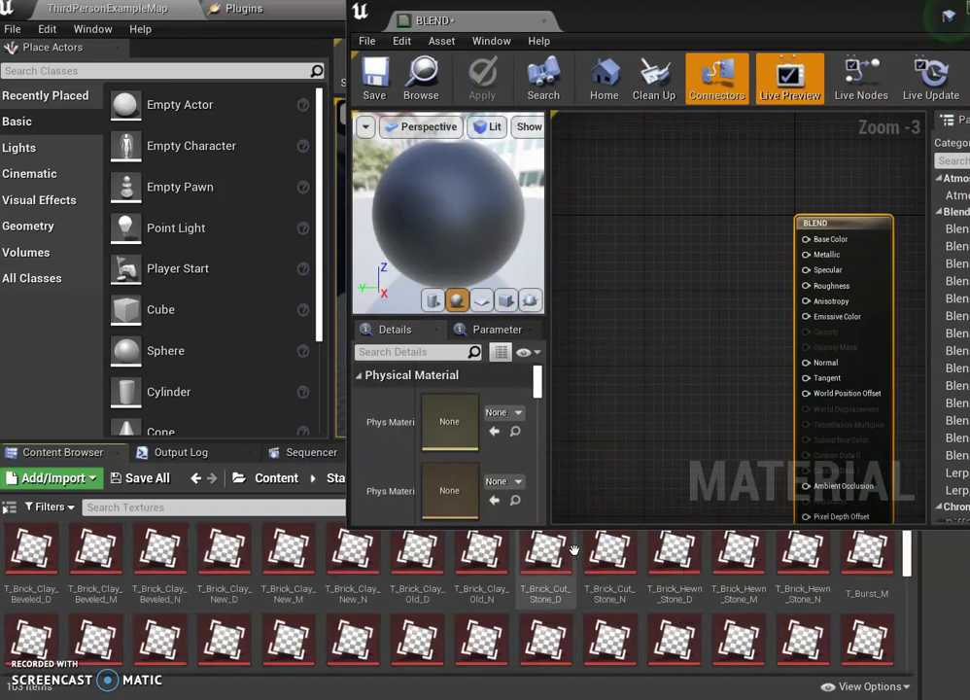
left_click(527, 561)
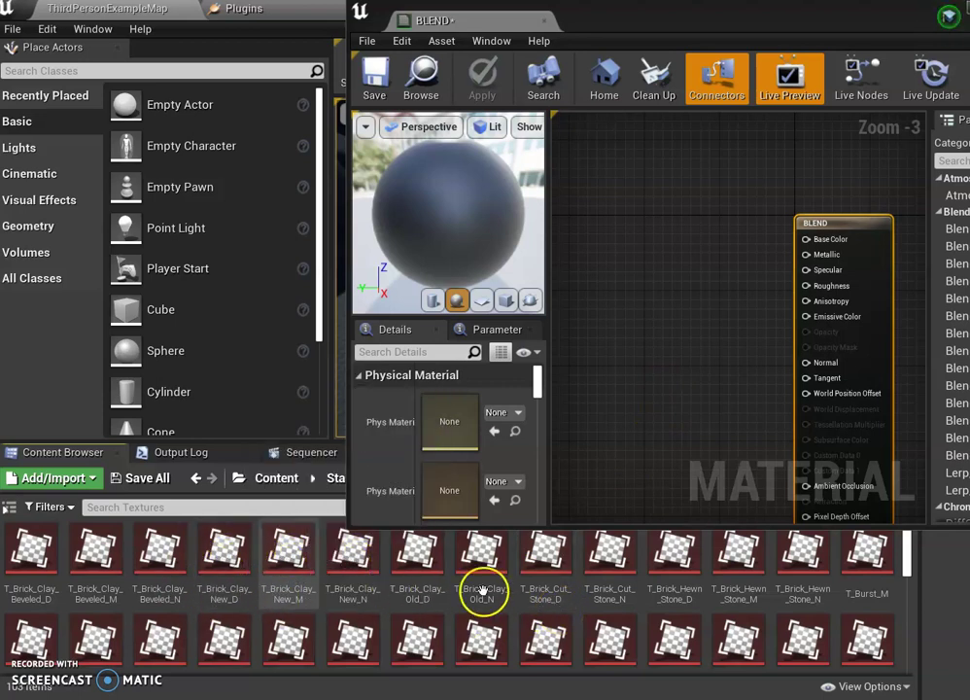
scroll(552, 585, "down", 1)
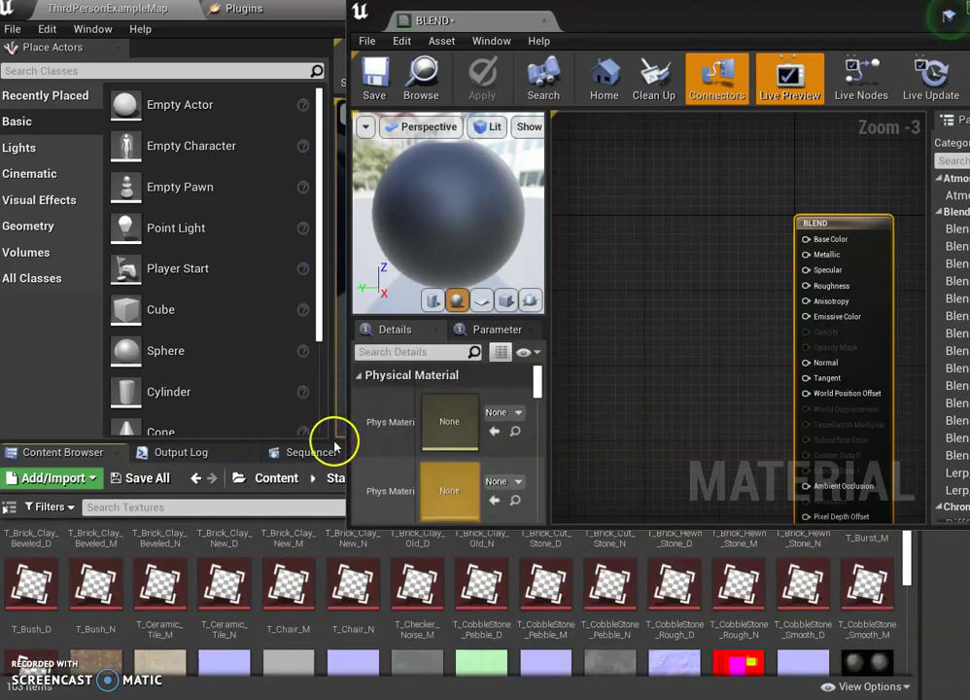
scroll(806, 569, "up", 1)
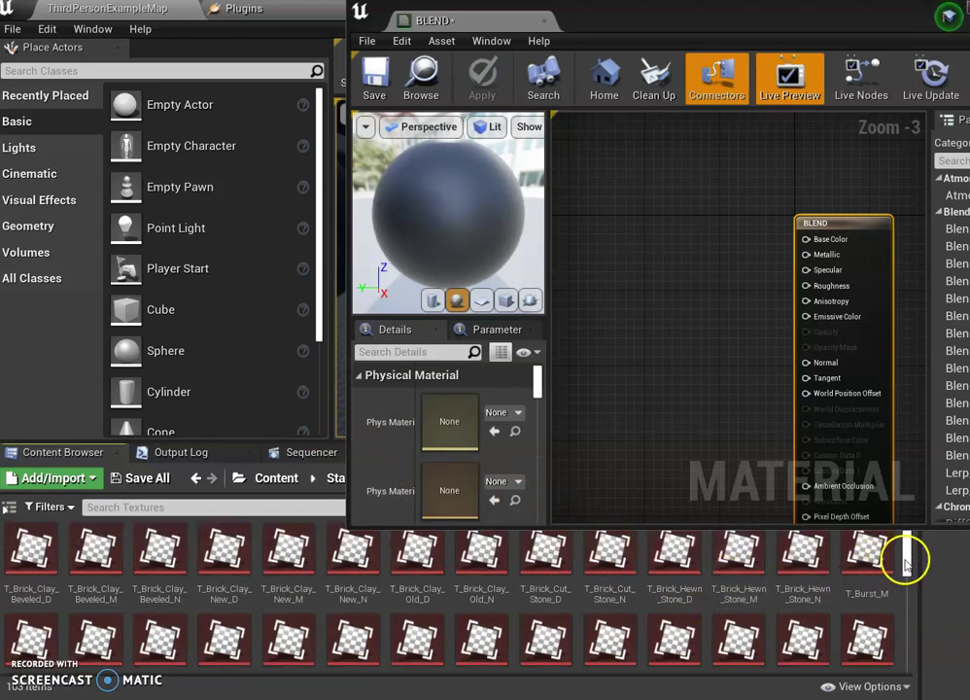
left_click(907, 583)
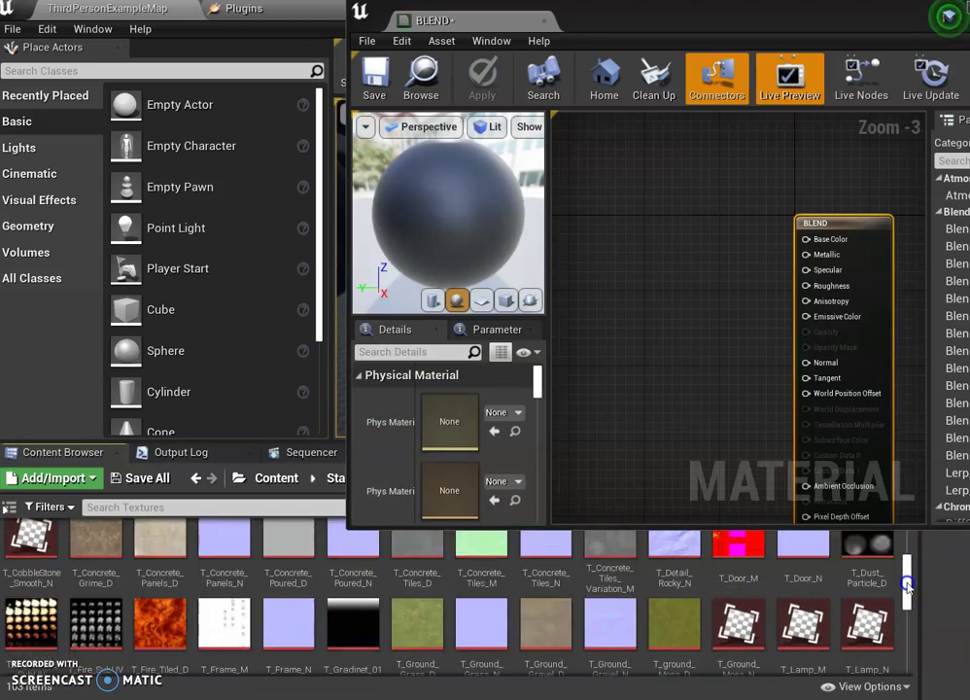
mouse_move(907, 583)
left_mouse_down()
mouse_move(905, 646)
mouse_move(903, 578)
mouse_move(900, 589)
left_mouse_up()
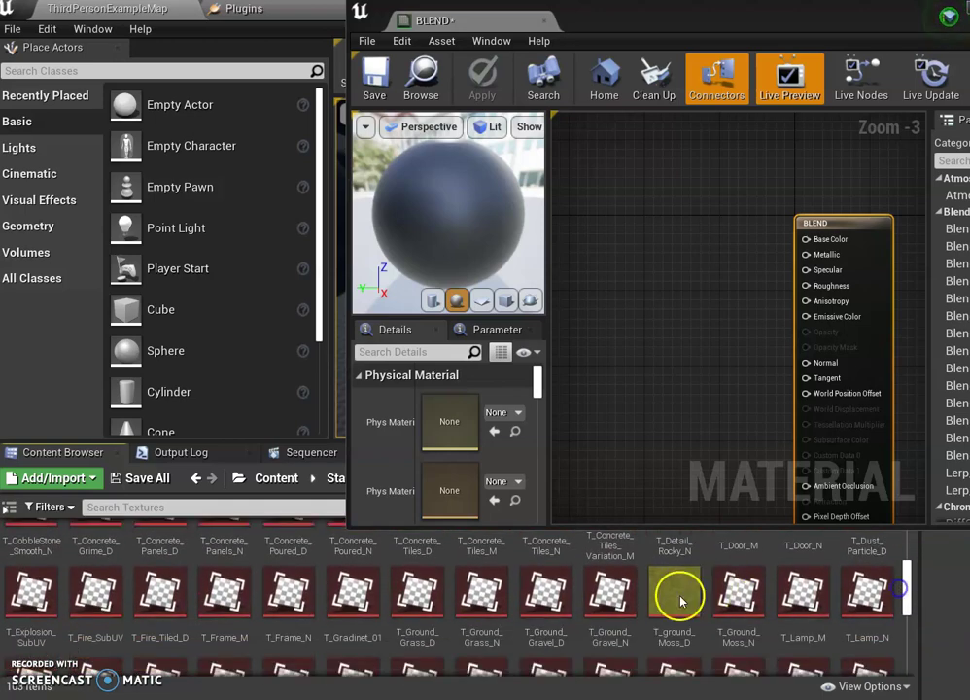
left_click_drag(680, 600, 656, 251)
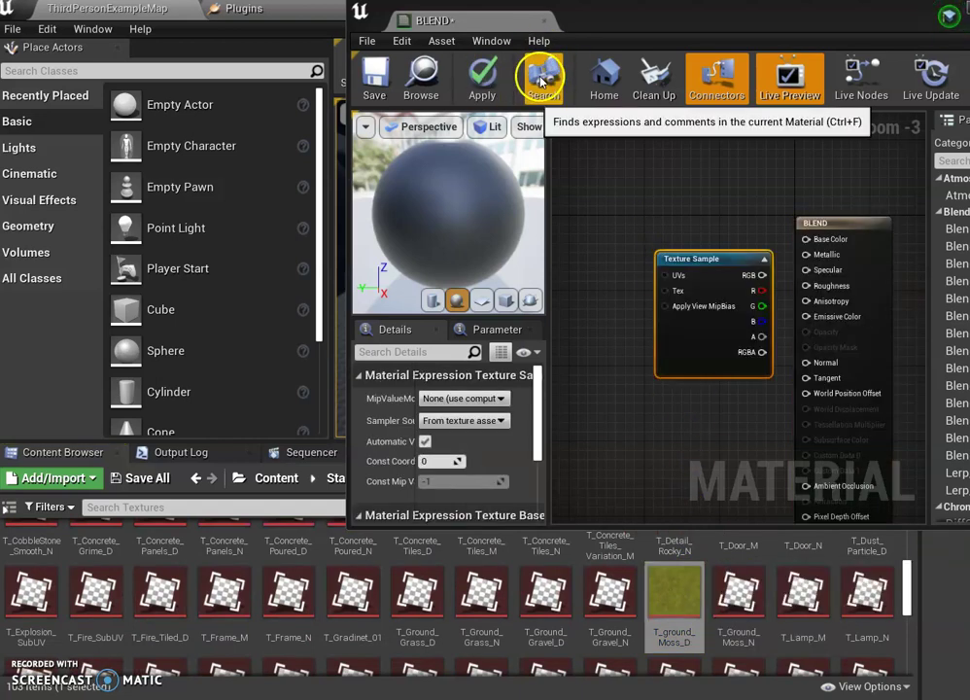
Add a stone texture Texture Sample below the moss node.
left_click_drag(699, 257, 652, 239)
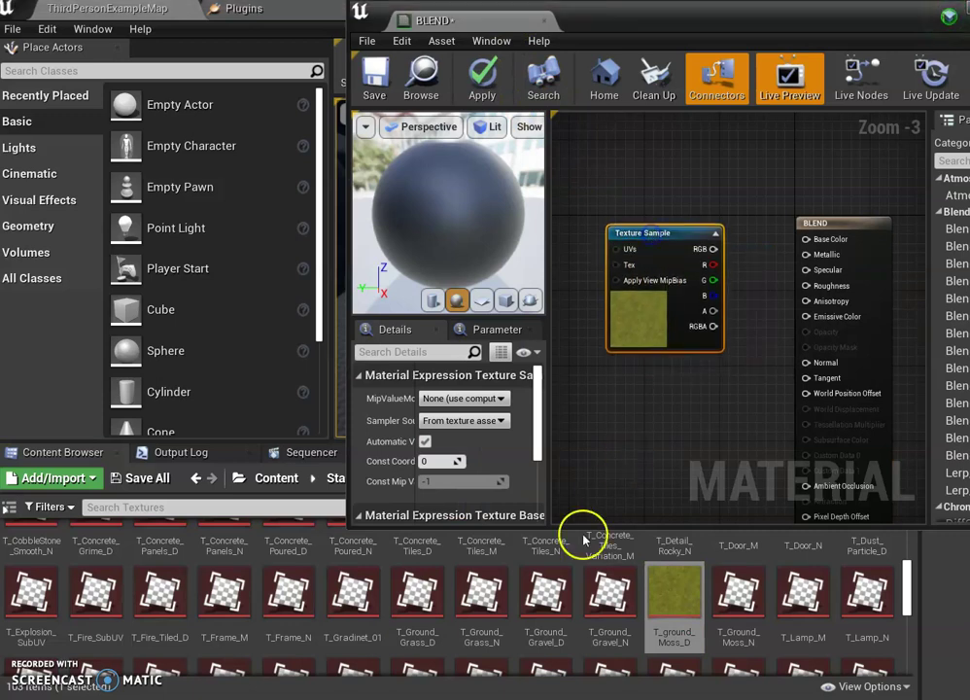
scroll(569, 532, "up", 1)
scroll(587, 513, "down", 1)
scroll(583, 537, "up", 1)
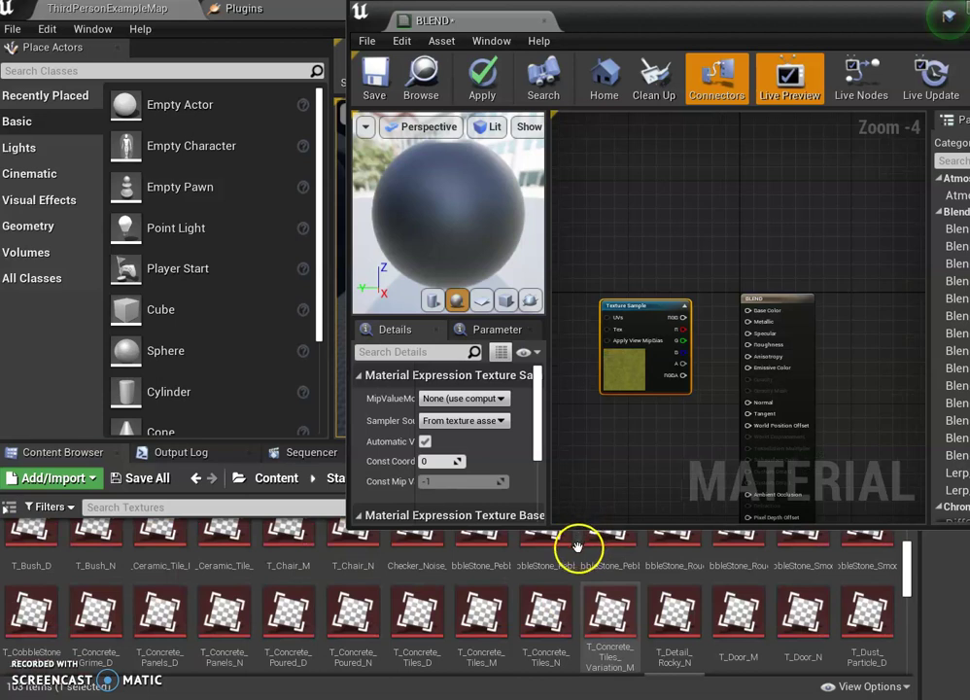
scroll(602, 612, "up", 1)
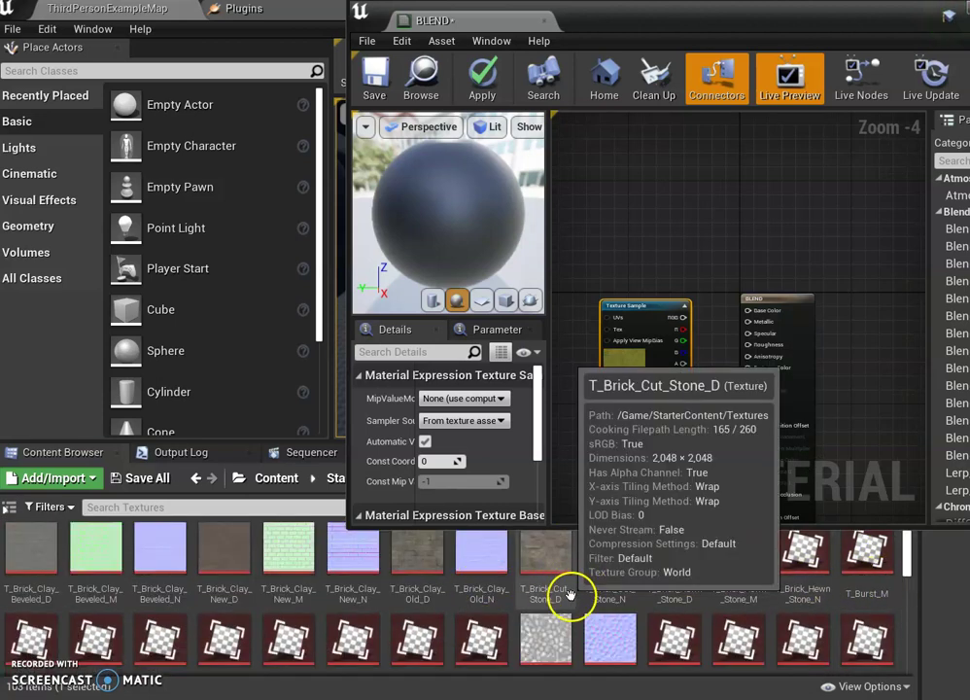
left_click_drag(545, 564, 590, 430)
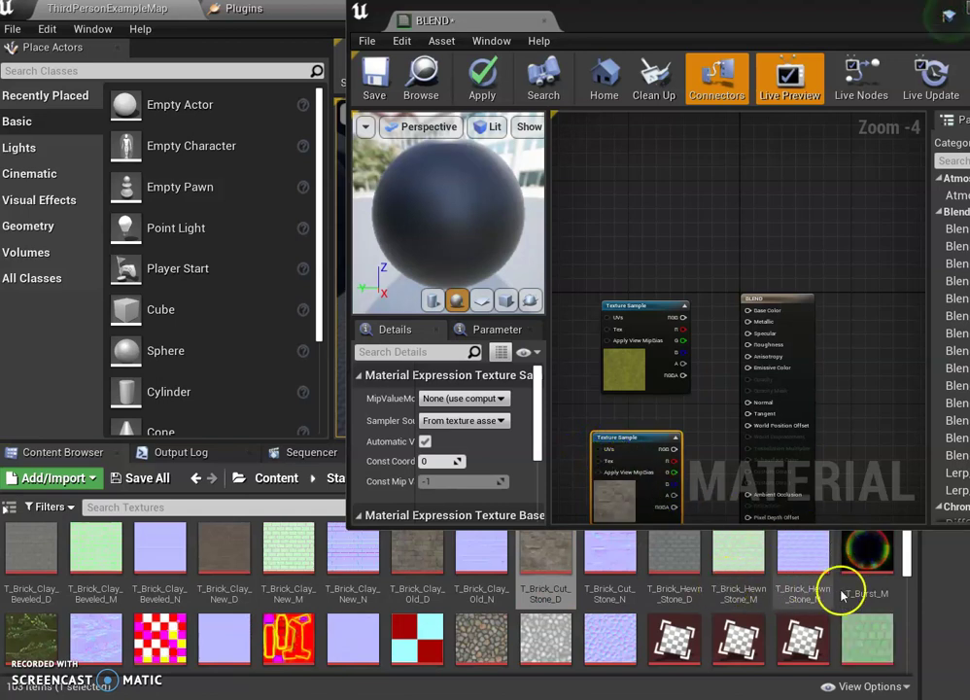
left_click_drag(905, 558, 906, 582)
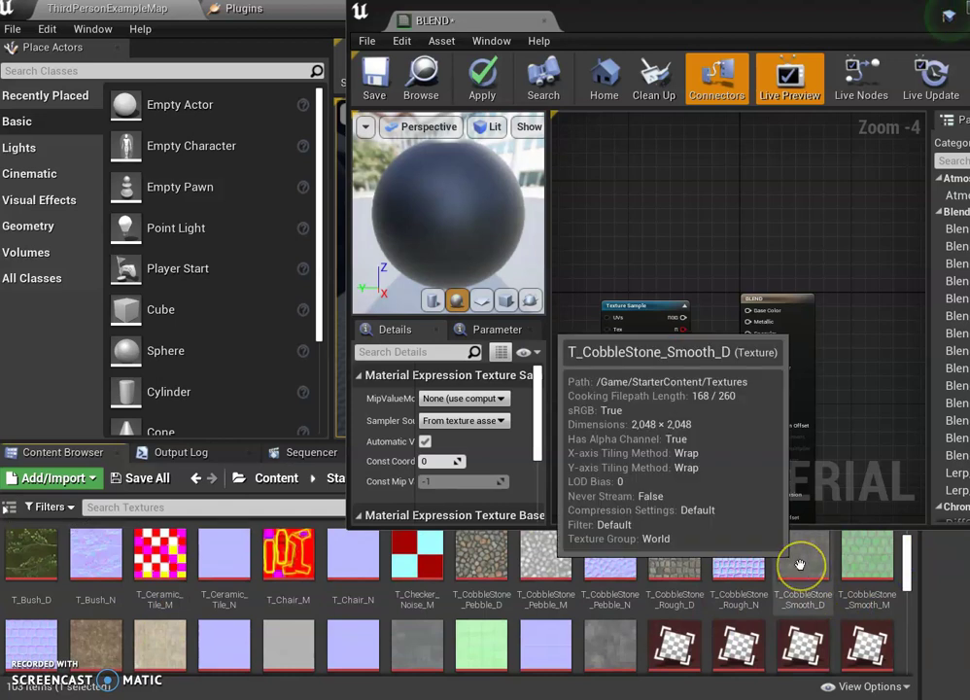
left_click_drag(587, 632, 602, 439)
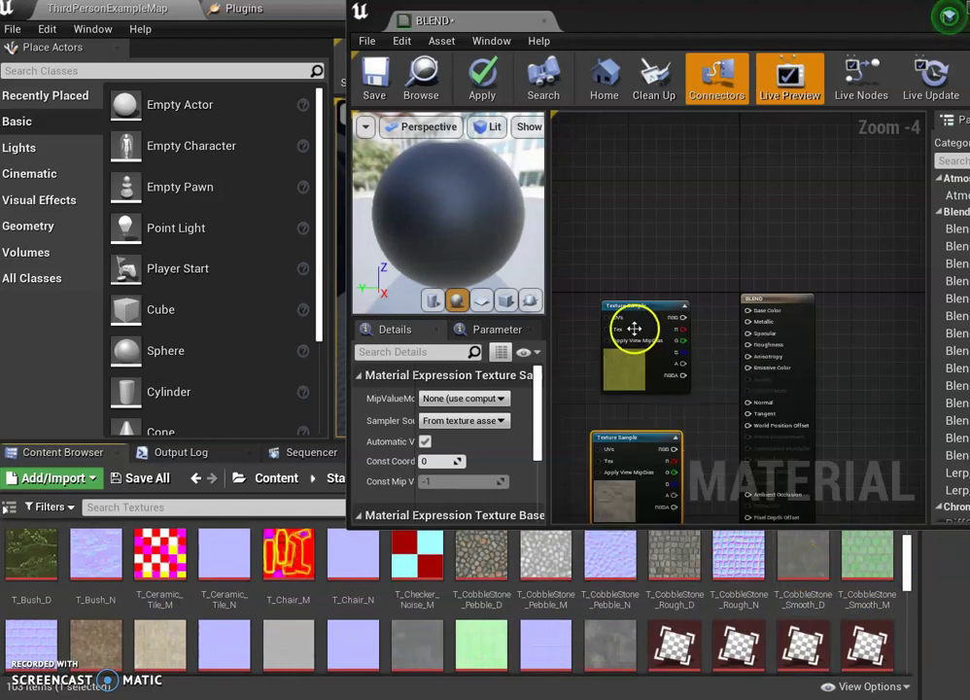
Add a T_CobbleStone_Smooth_D Texture Sample and arrange the moss, cobblestone and BLEND result nodes.
left_click_drag(636, 311, 627, 213)
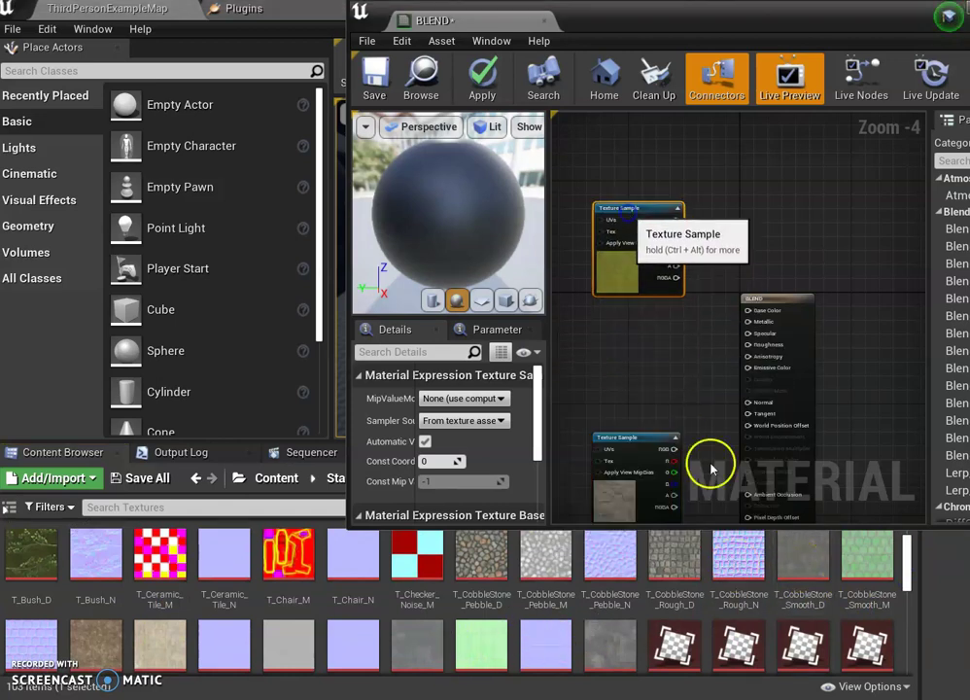
left_click_drag(795, 554, 611, 348)
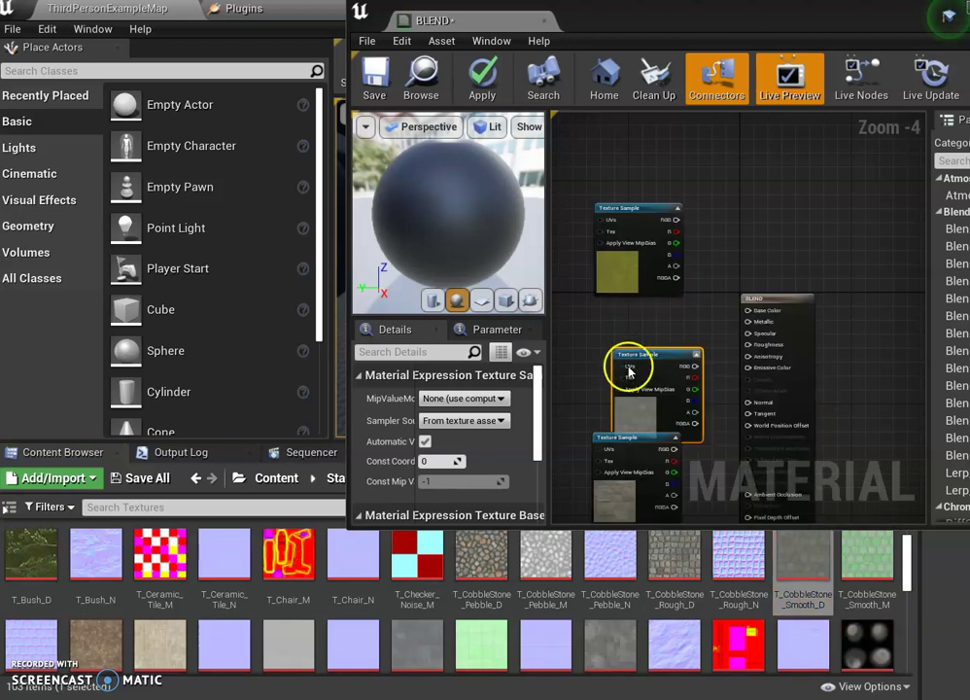
left_click_drag(632, 444, 612, 403)
left_click_drag(632, 208, 617, 157)
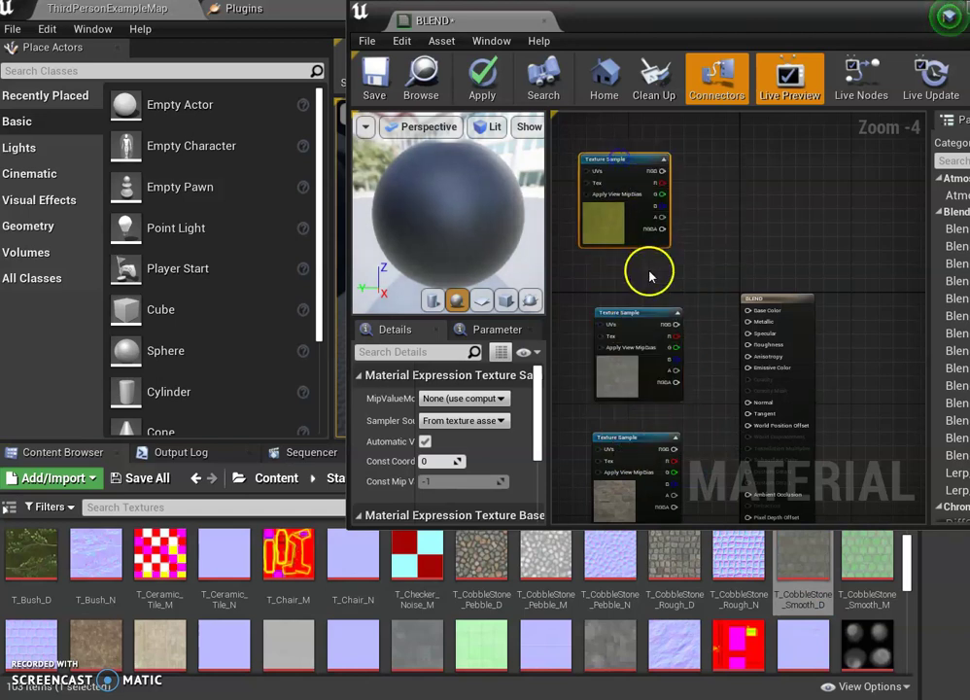
left_click_drag(644, 317, 622, 310)
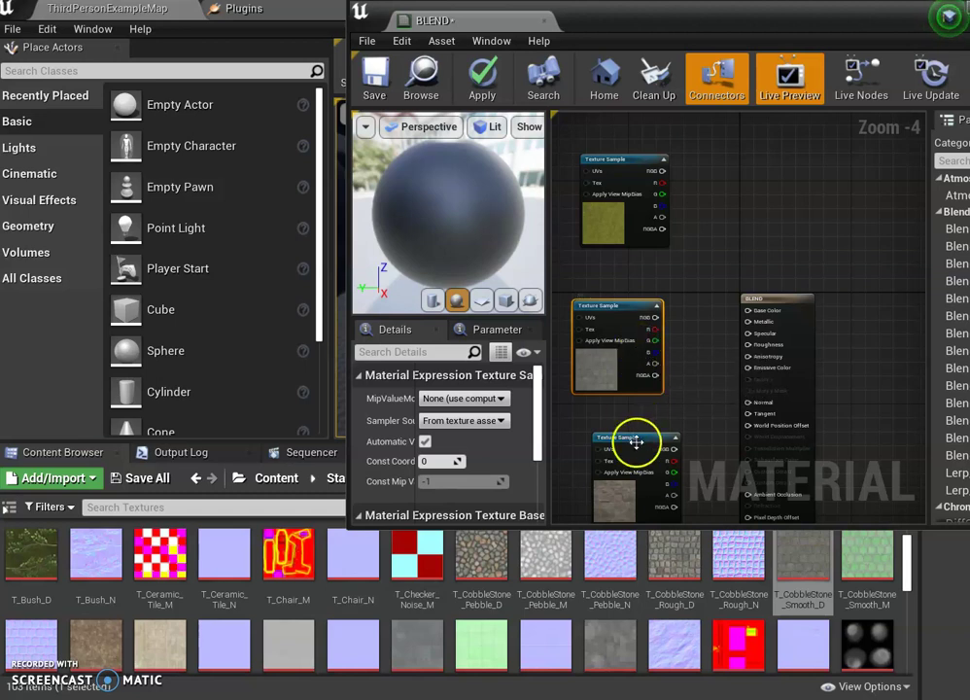
left_click_drag(782, 301, 844, 217)
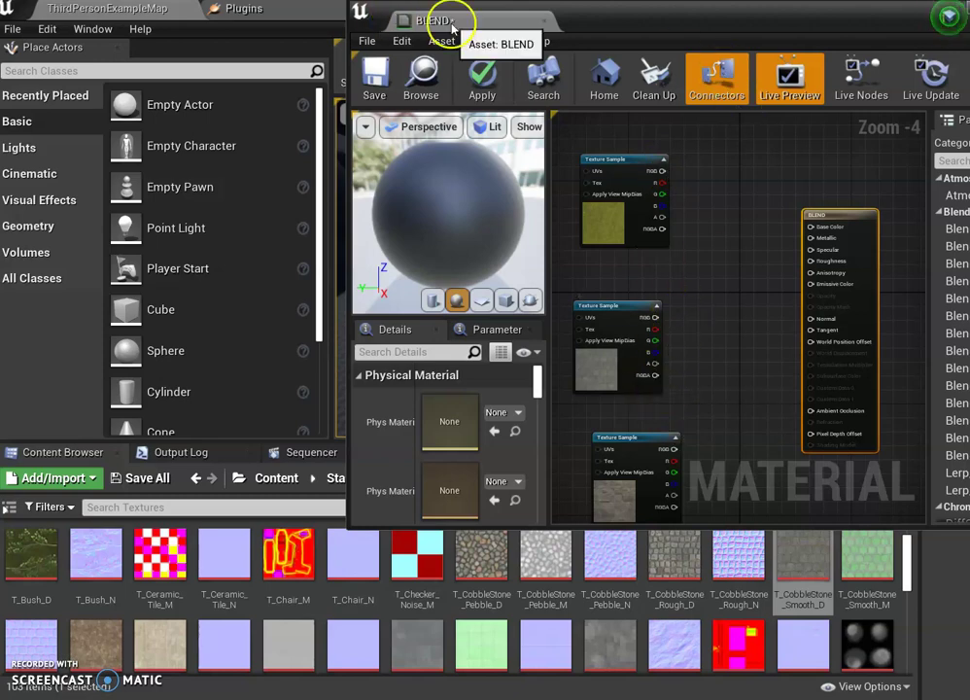
Dock the material editor and add a LandscapeLayerBlend node by searching 'layerblend'.
left_click_drag(437, 21, 437, 8)
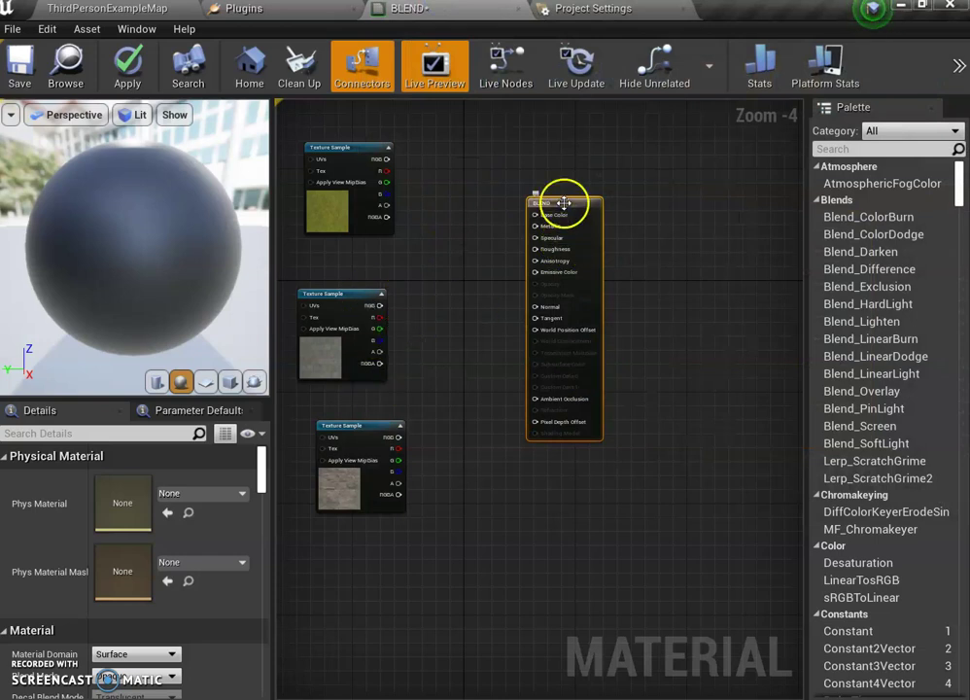
left_click_drag(564, 203, 641, 203)
right_click(484, 253)
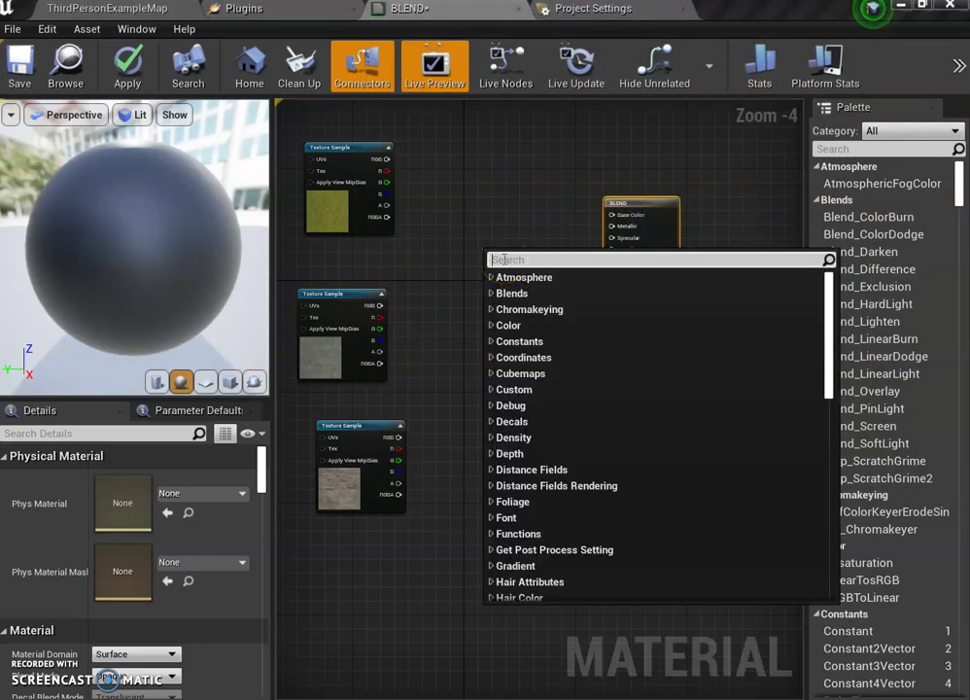
type("blen")
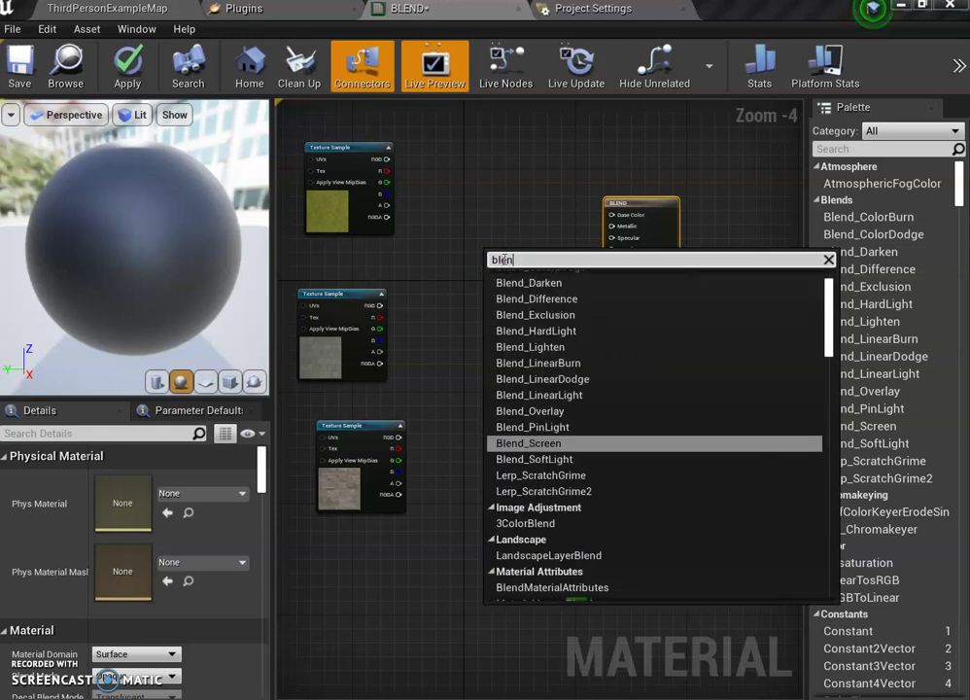
key("BackSpace")
key("BackSpace")
key("BackSpace")
key("BackSpace")
type("lay")
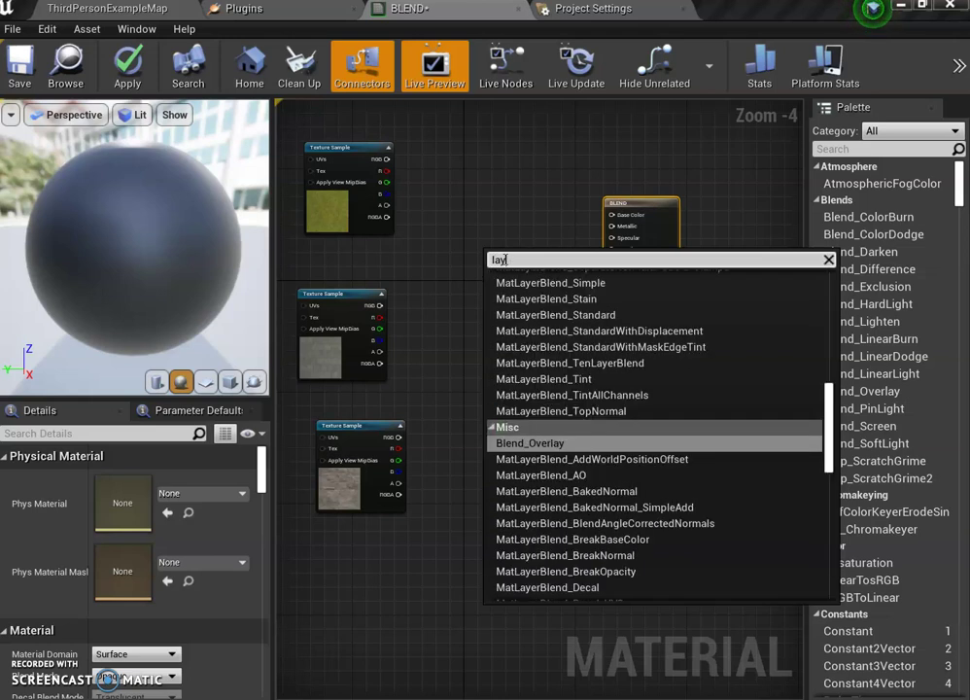
type("erbe")
key("BackSpace")
type("lend")
left_click(529, 294)
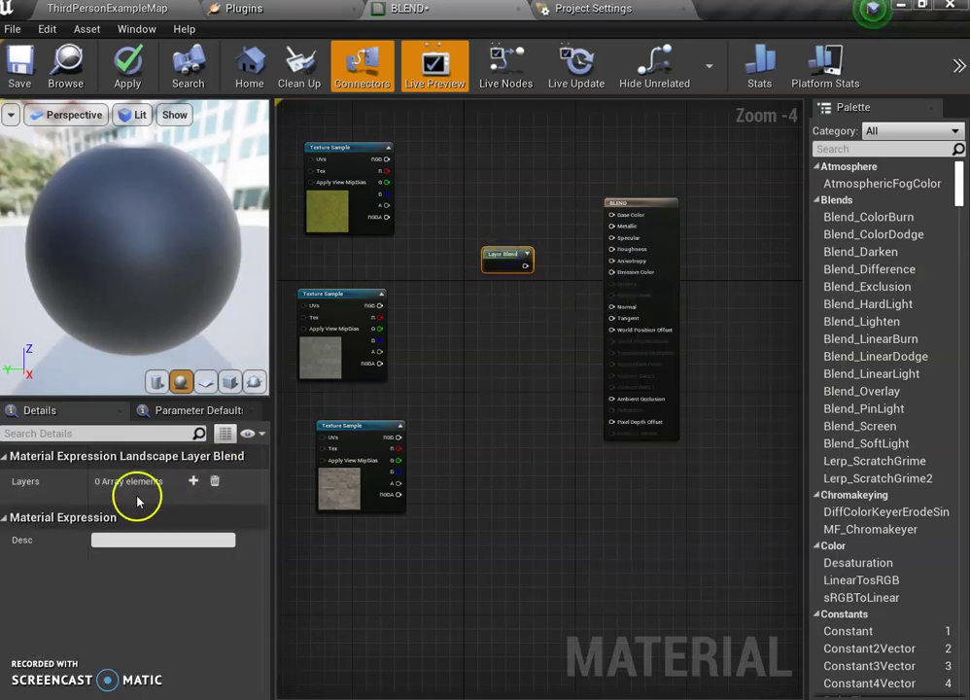
Add three layer entries to the Layer Blend node in its Details panel.
left_click(488, 211)
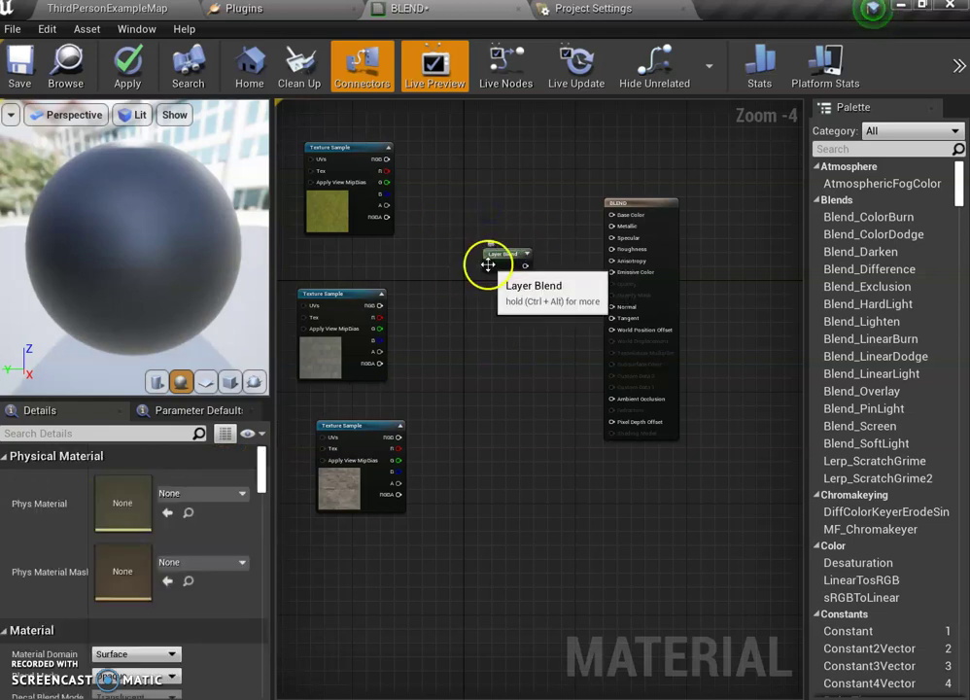
left_click(503, 260)
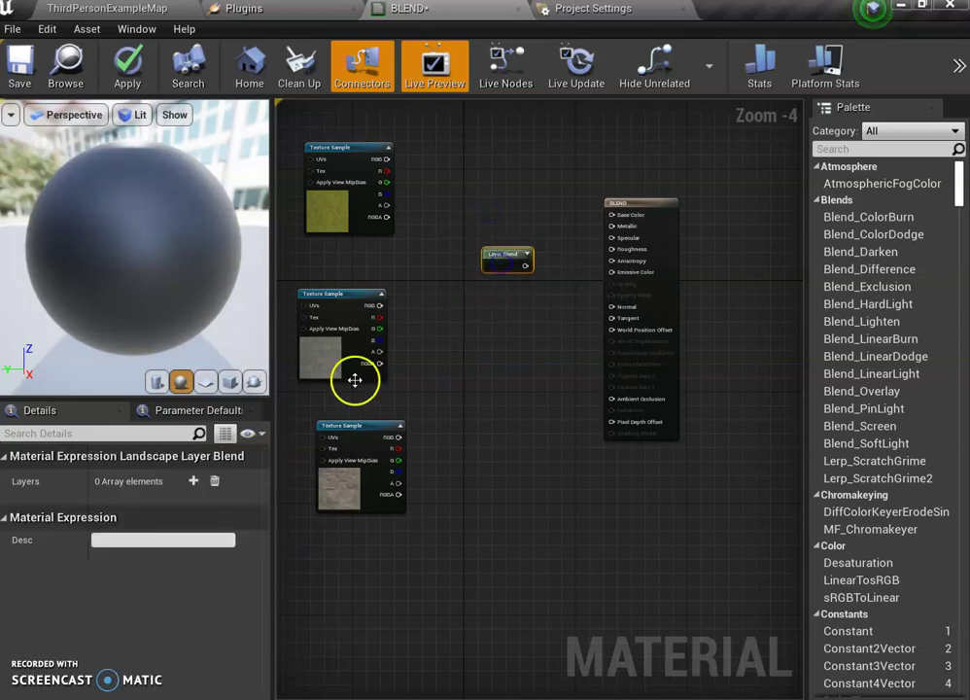
left_click(193, 481)
left_click(196, 482)
left_click(196, 482)
left_click(43, 503)
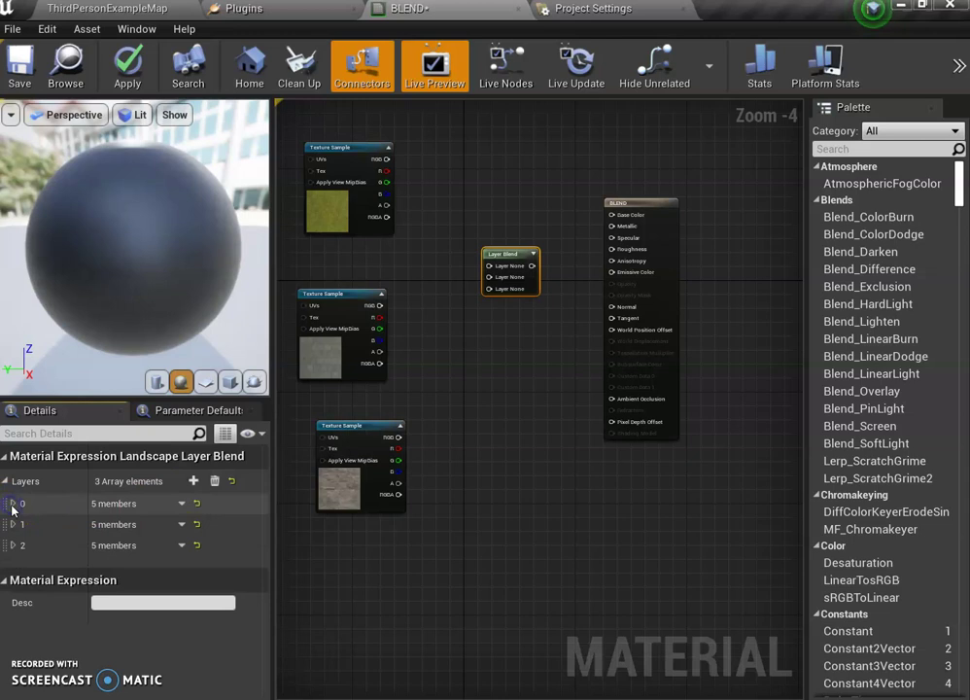
left_click(345, 159)
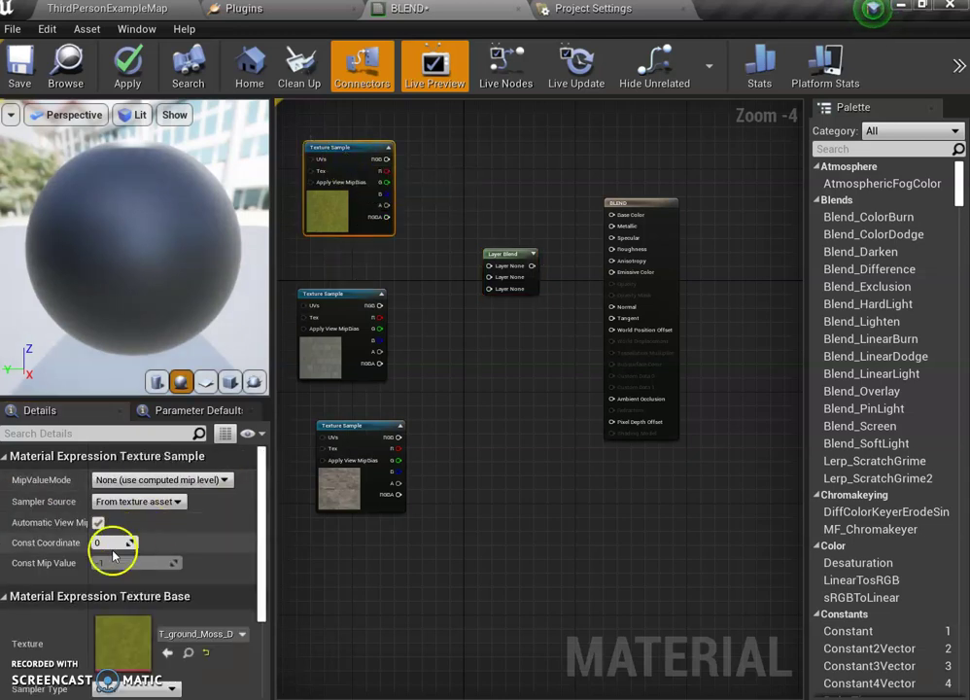
Name the first layer grass with a preview weight of 0.5.
left_click(507, 255)
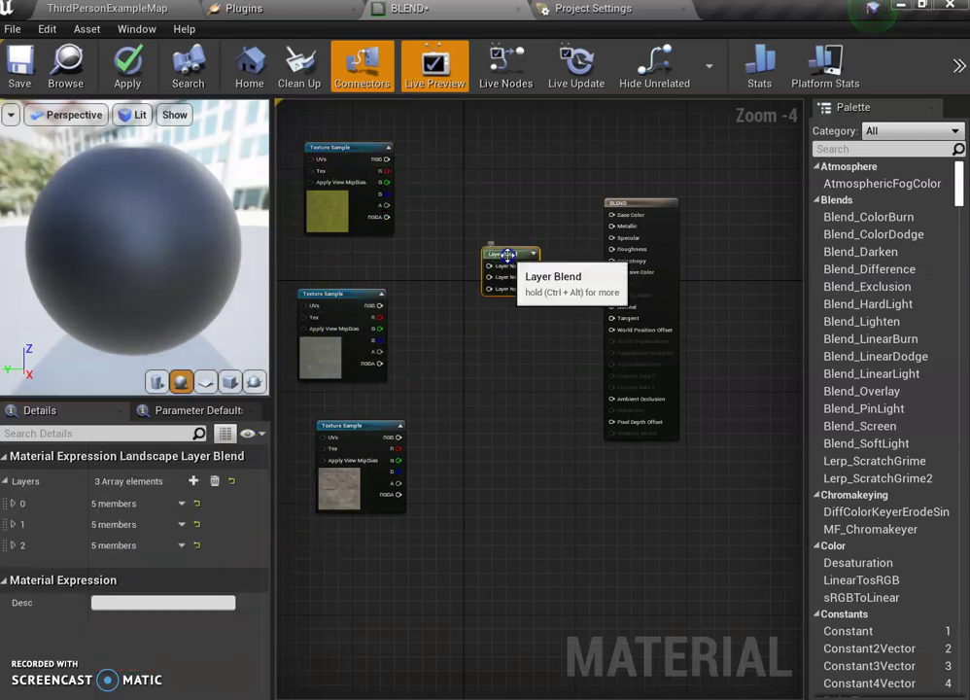
left_click(13, 503)
left_click(112, 524)
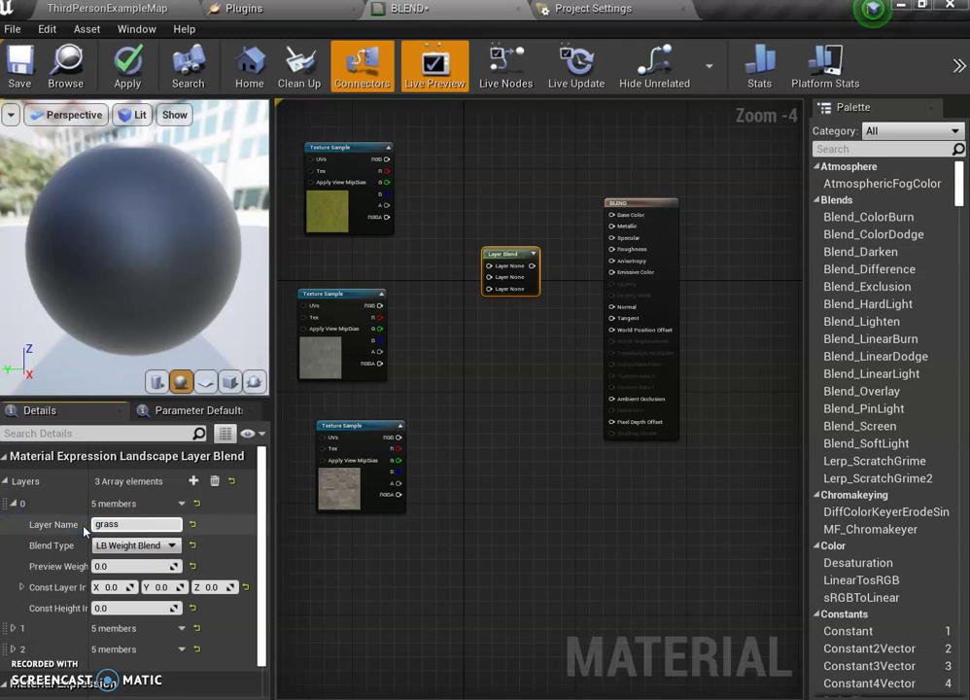
left_click(118, 564)
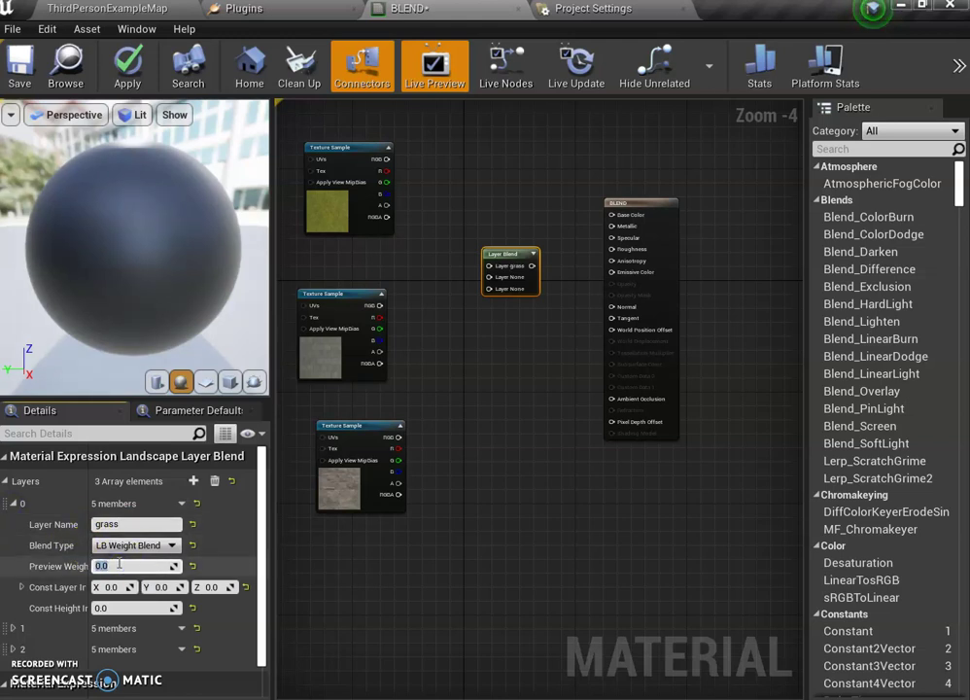
type(".5")
left_click(494, 622)
Name the second layer rock and set its preview weight to 0.5.
left_click(320, 293)
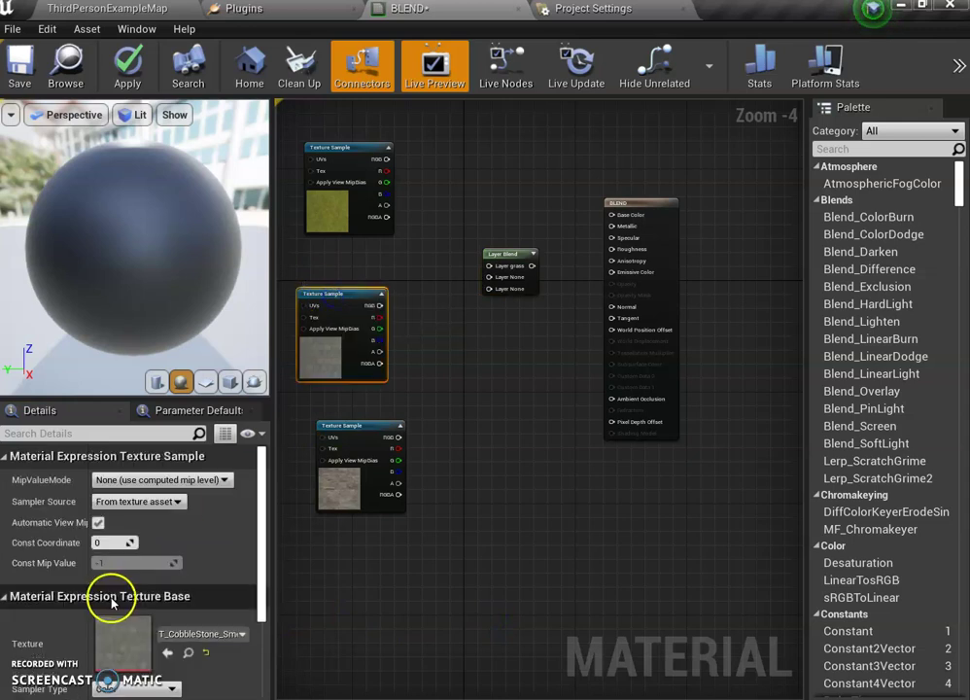
left_click(495, 255)
left_click(12, 628)
scroll(107, 621, "down", 1)
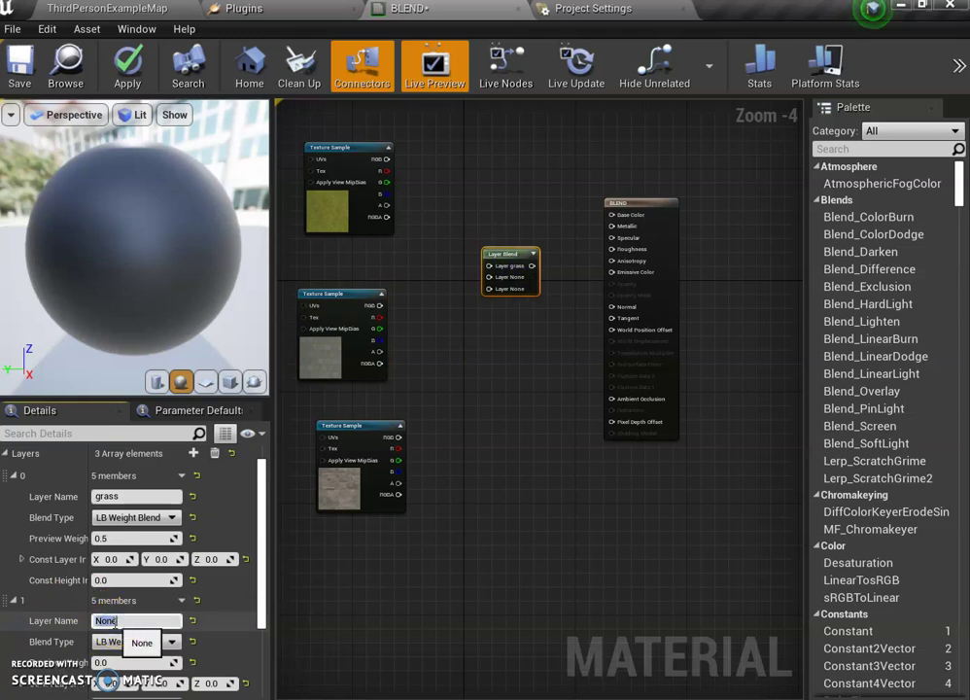
left_click(115, 622)
type("rock")
left_click(116, 661)
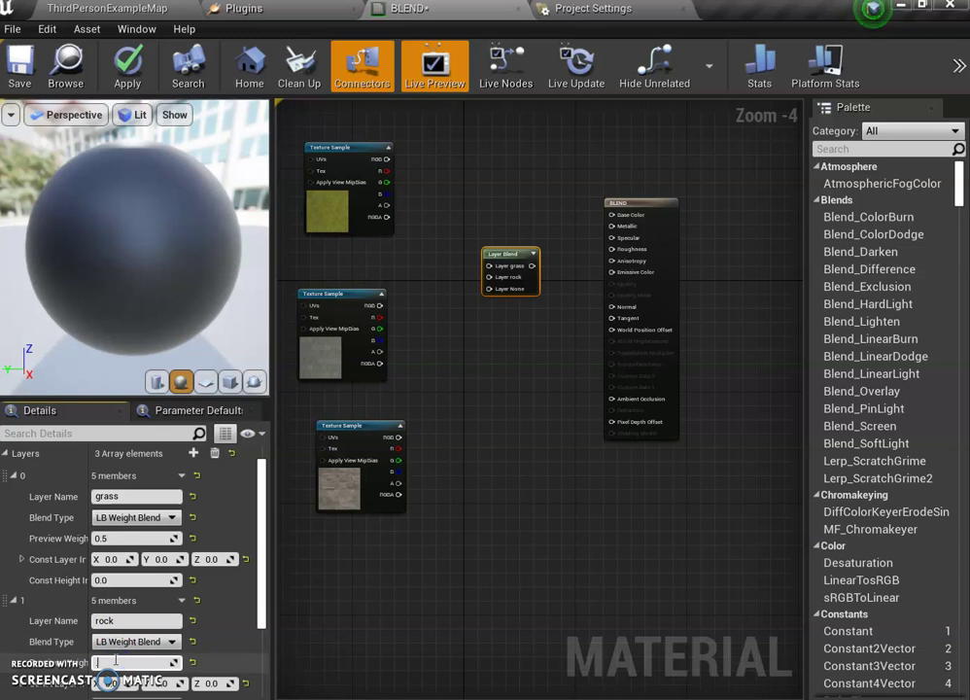
left_click(429, 580)
Name the third layer mud and set its preview weight to 0.5.
scroll(389, 578, "down", 2)
scroll(380, 530, "up", 3)
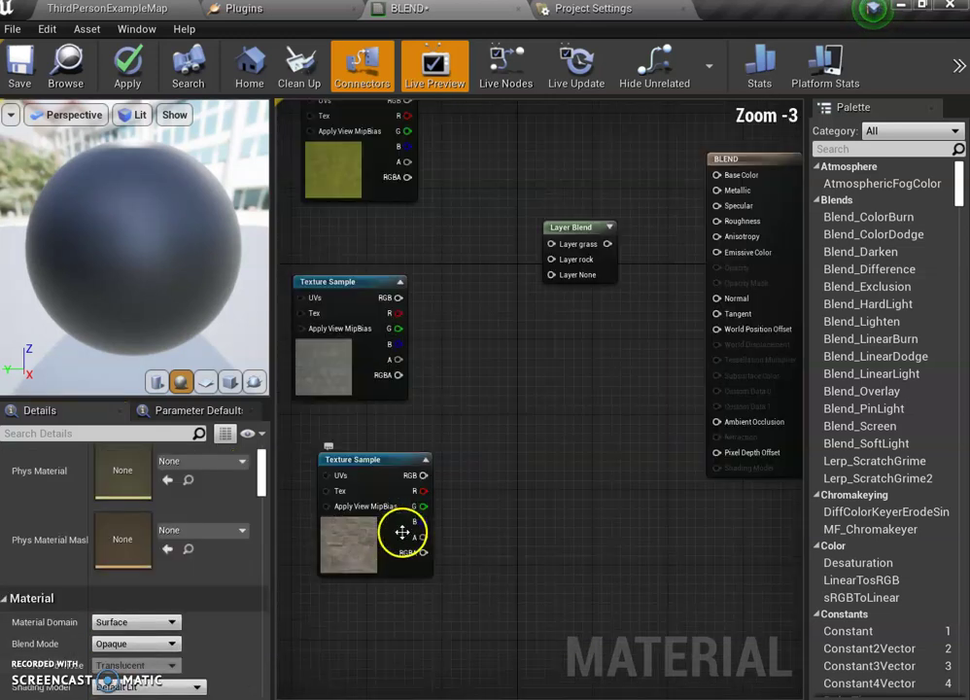
left_click(561, 227)
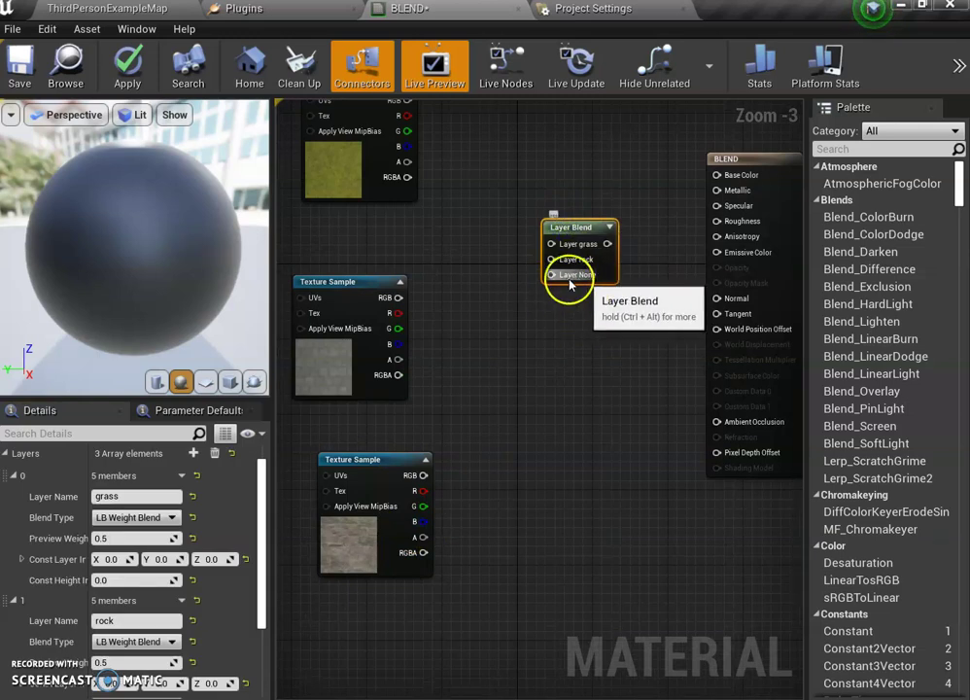
left_click_drag(259, 526, 261, 625)
left_click(14, 620)
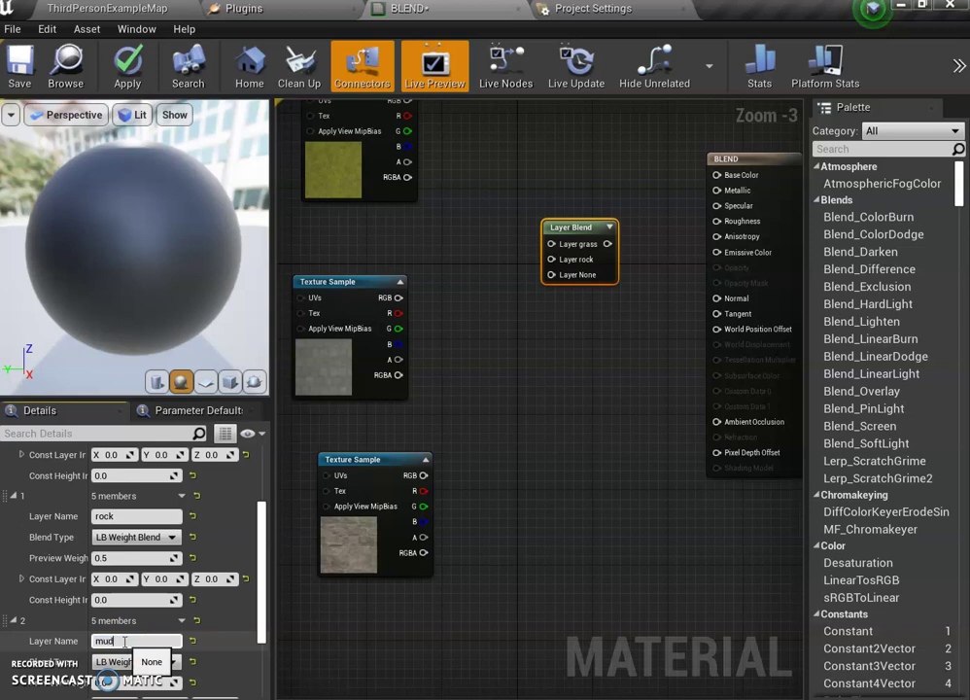
left_click(238, 581)
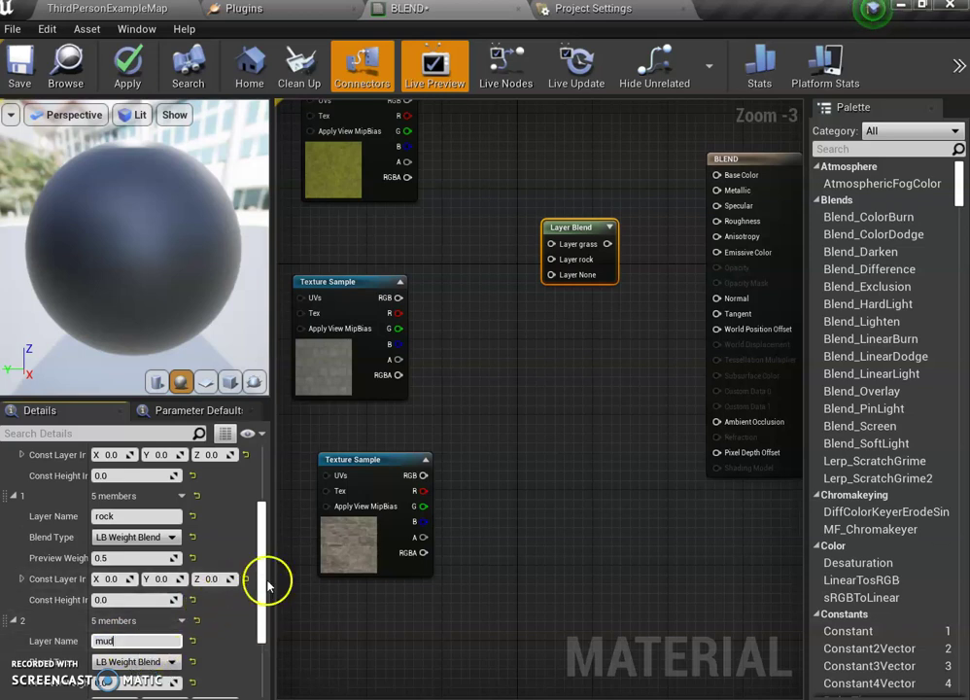
left_click_drag(264, 580, 263, 622)
left_click_drag(190, 613, 141, 616)
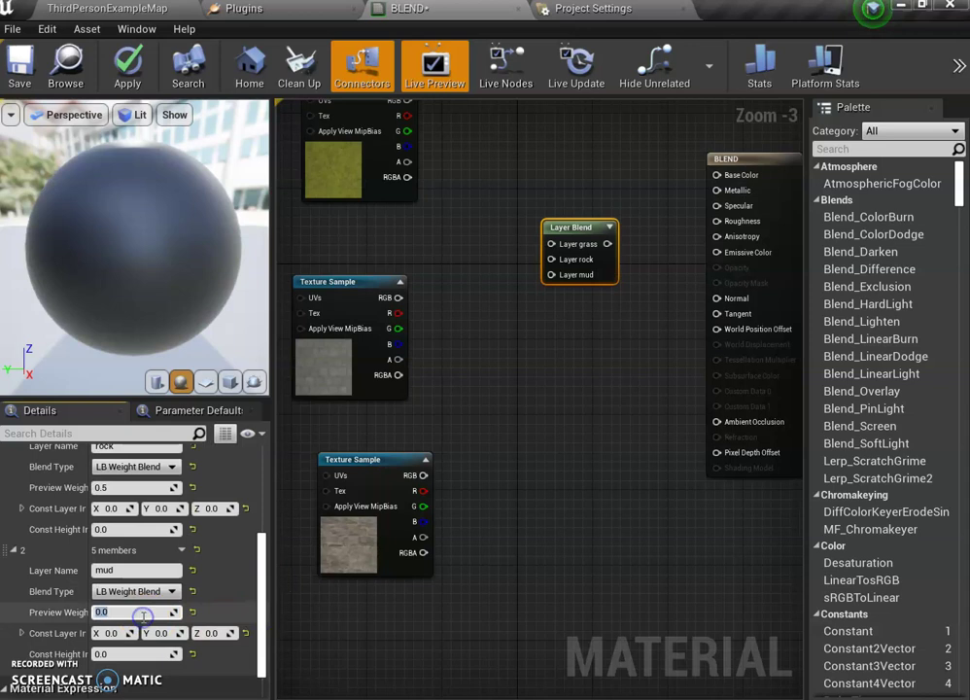
left_click(580, 409)
Wire the moss texture to the grass layer and the middle stone texture to rock, fixing a misplaced link.
scroll(426, 256, "up", 1)
scroll(434, 201, "down", 2)
left_click_drag(415, 140, 518, 244)
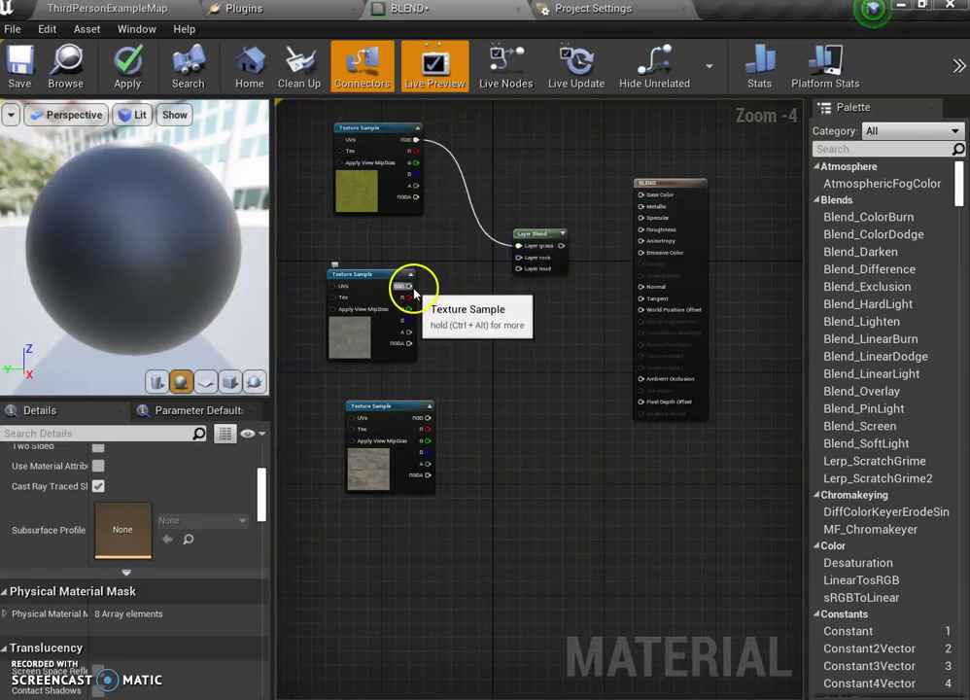
left_click_drag(408, 287, 476, 280)
left_click(497, 284)
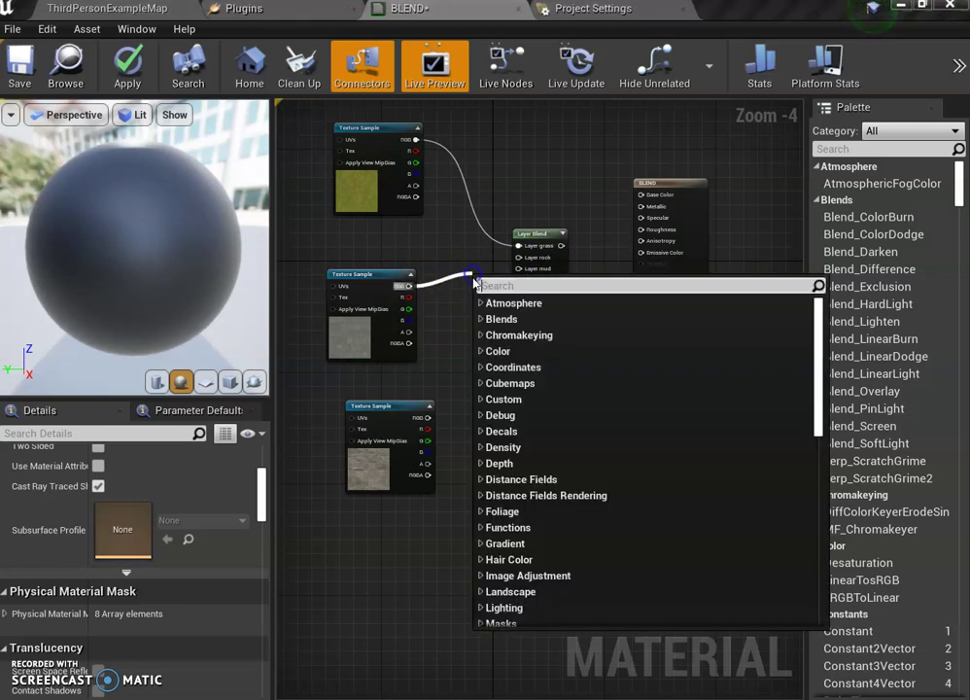
left_click(450, 388)
left_click_drag(409, 285, 524, 265)
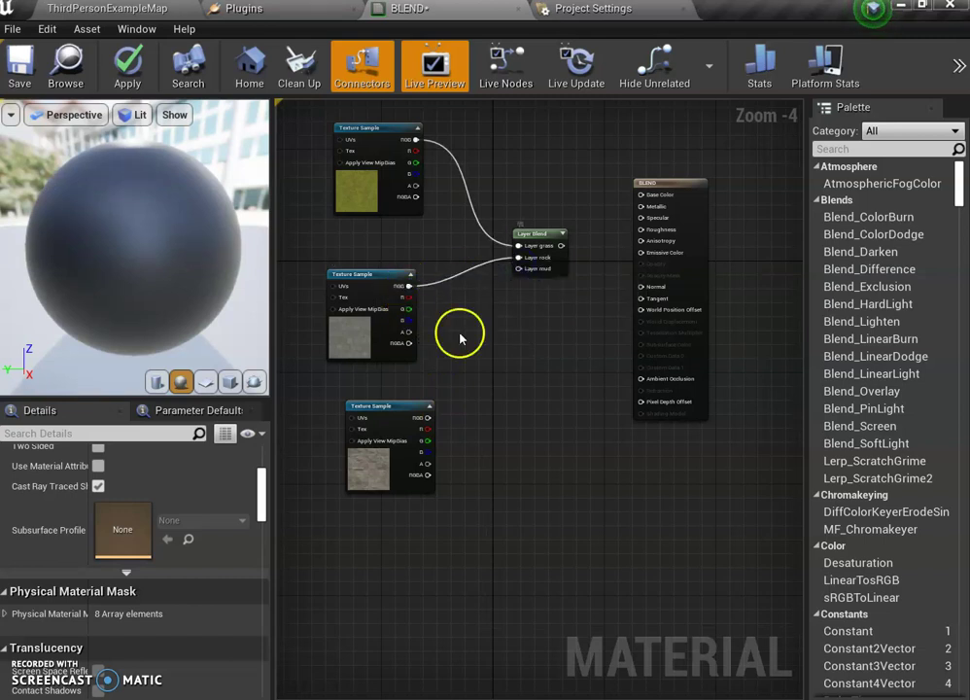
Connect the bottom stone texture to the mud layer and rotate the preview sphere.
left_click_drag(427, 417, 519, 269)
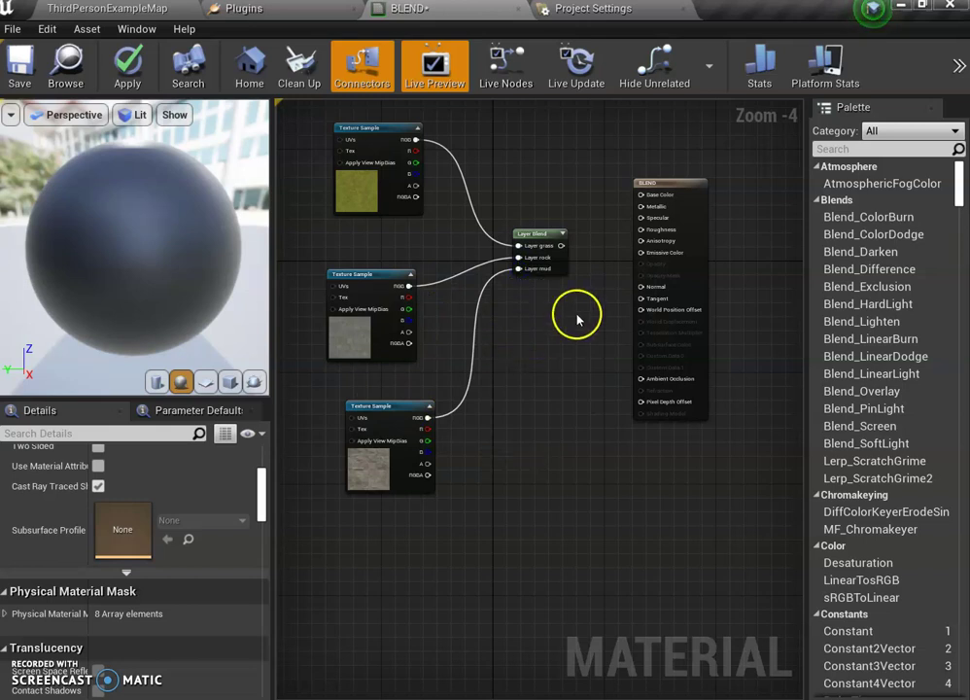
scroll(606, 230, "up", 4)
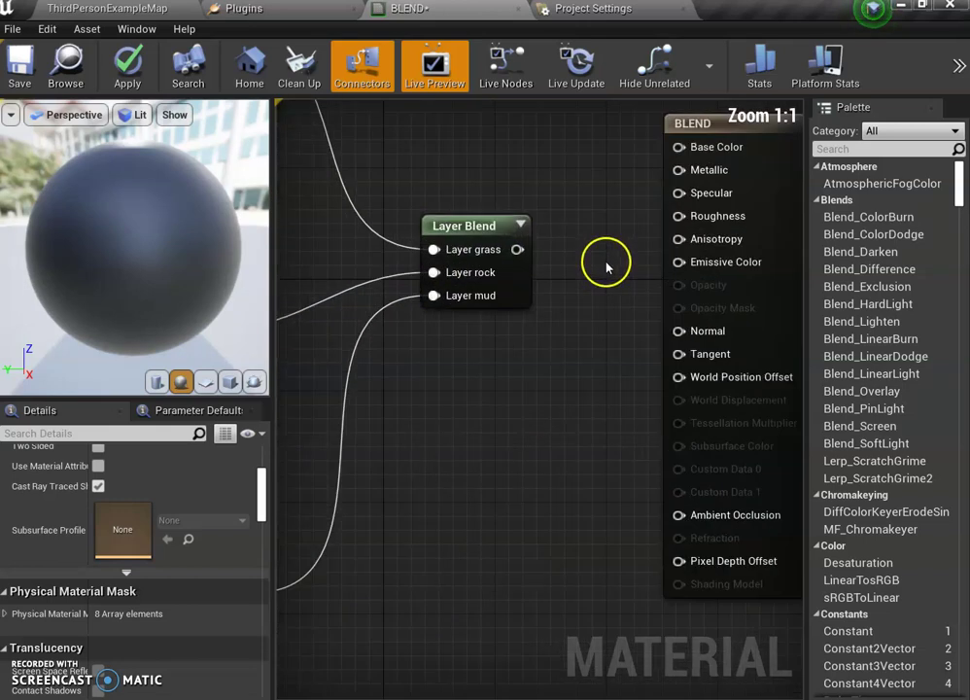
right_click_drag(626, 256, 499, 350)
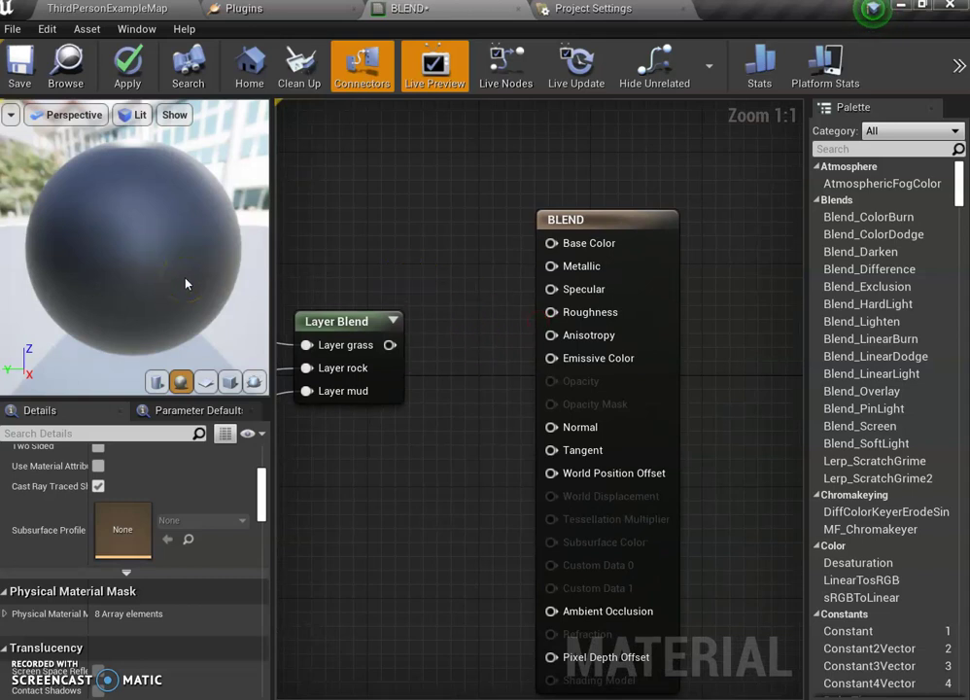
left_click_drag(179, 288, 148, 268)
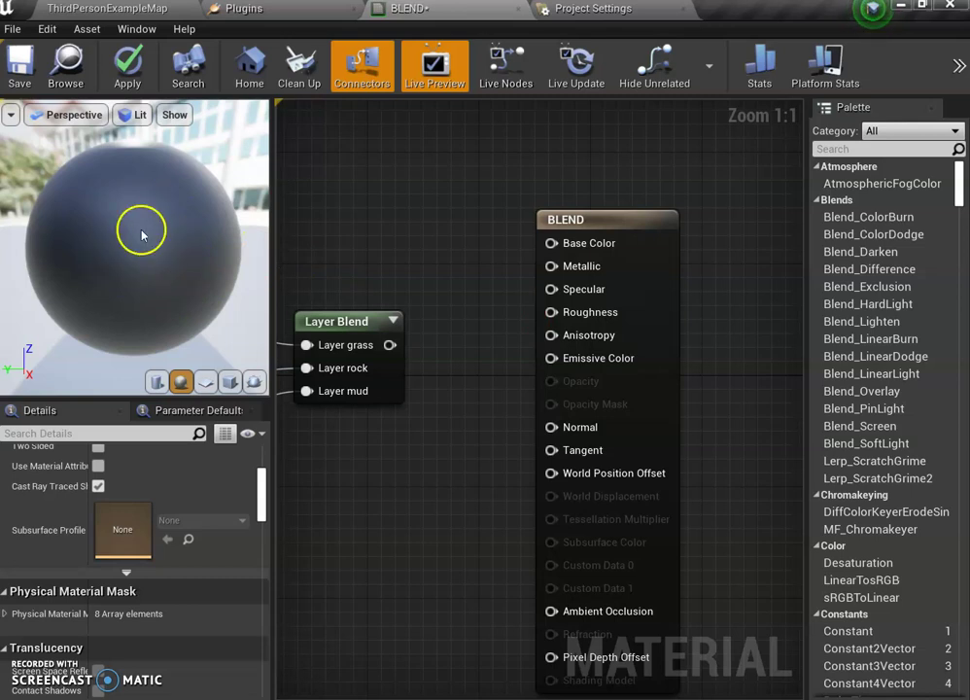
Connect the Layer Blend output to Base Color, check the texture wiring, and apply BLEND.
left_click_drag(388, 344, 556, 245)
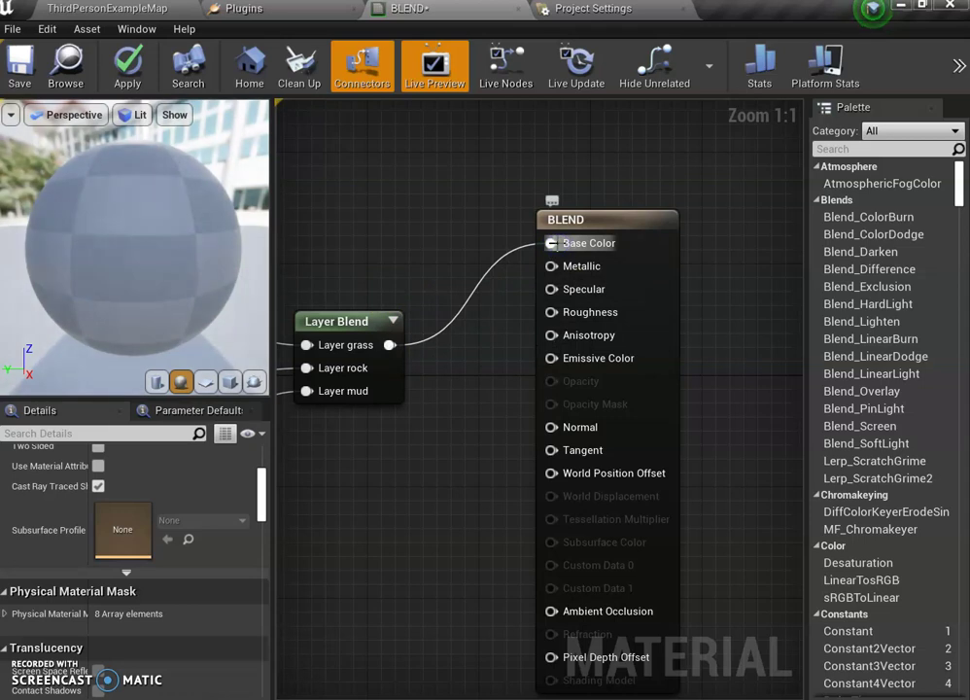
left_click(334, 305)
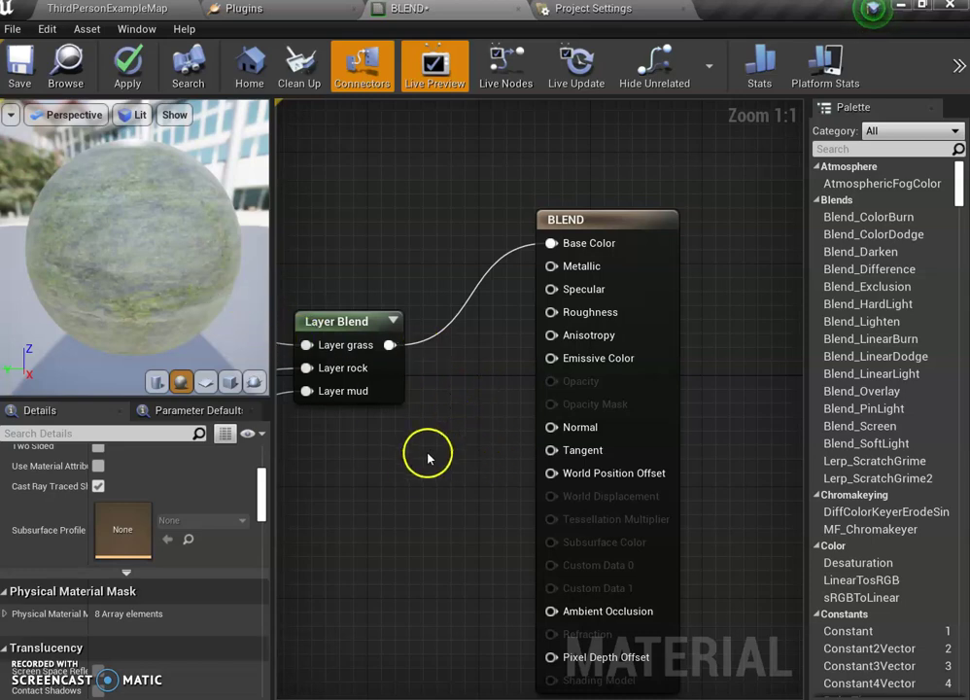
scroll(387, 459, "down", 1)
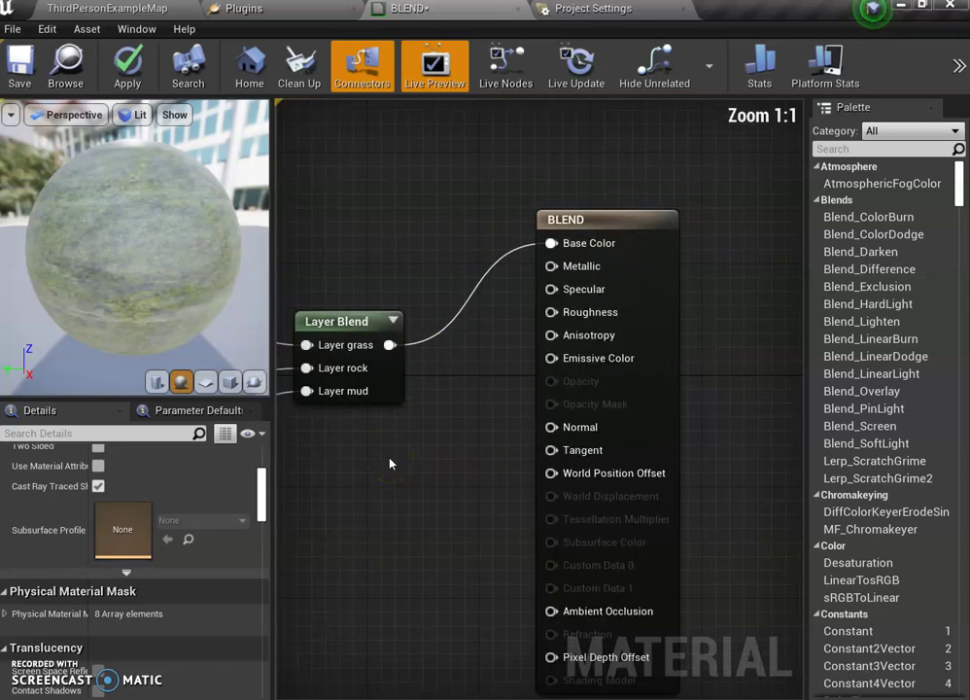
right_click_drag(389, 462, 604, 442)
scroll(603, 442, "down", 3)
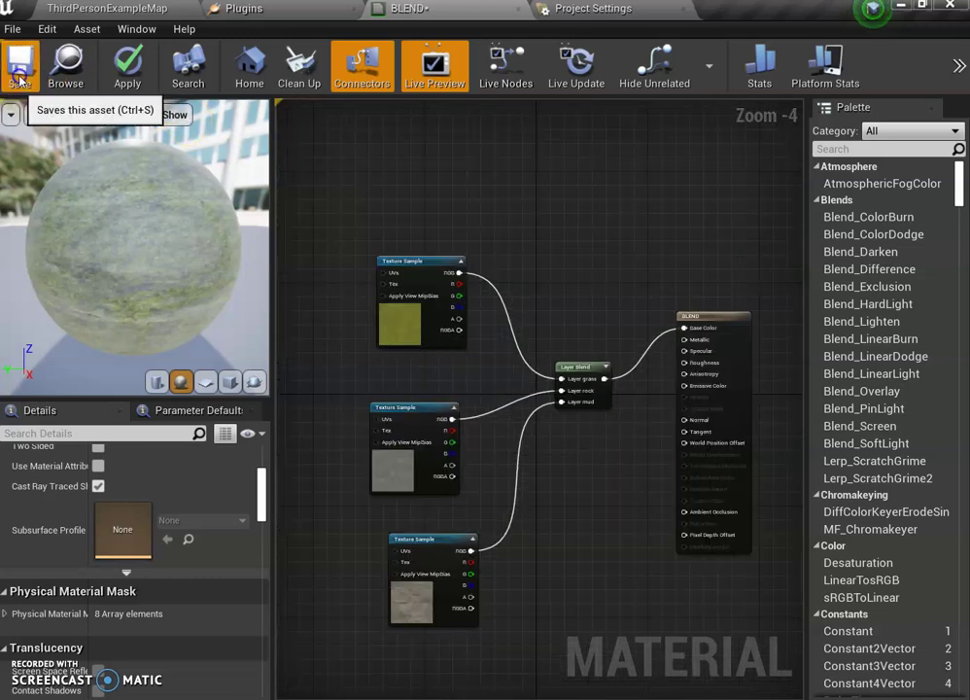
left_click(127, 68)
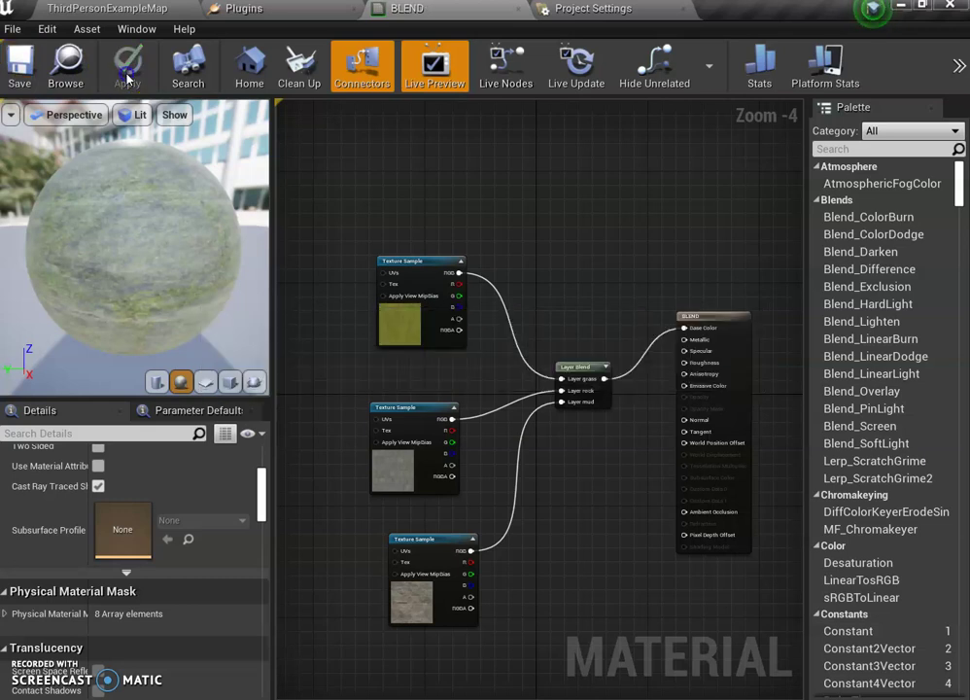
left_click(554, 414)
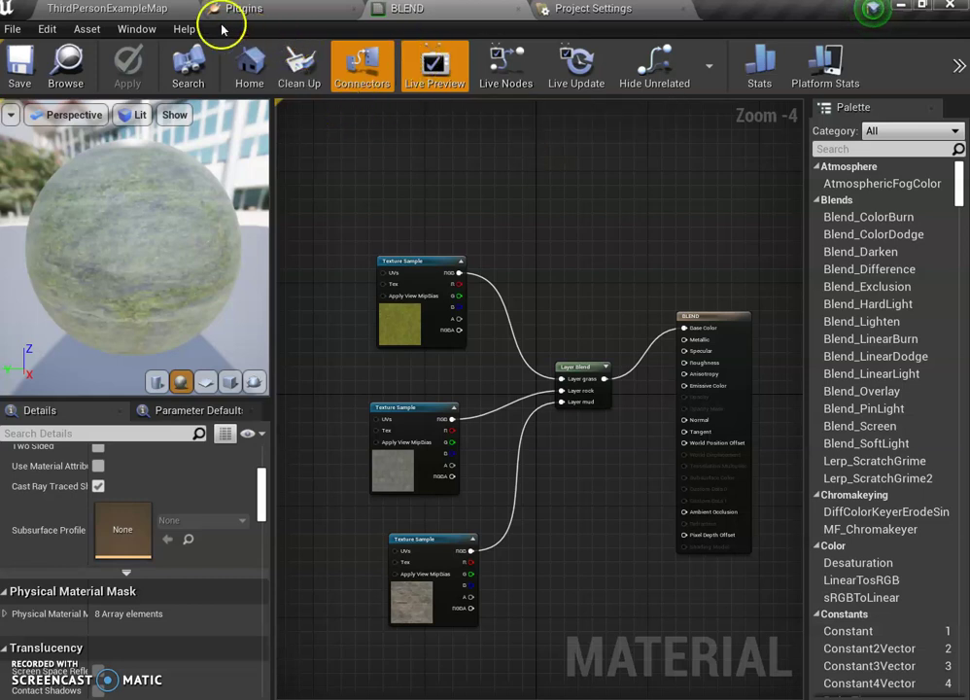
In the level map, switch to Landscape mode and view the Sculpt and Paint tools.
left_click(113, 10)
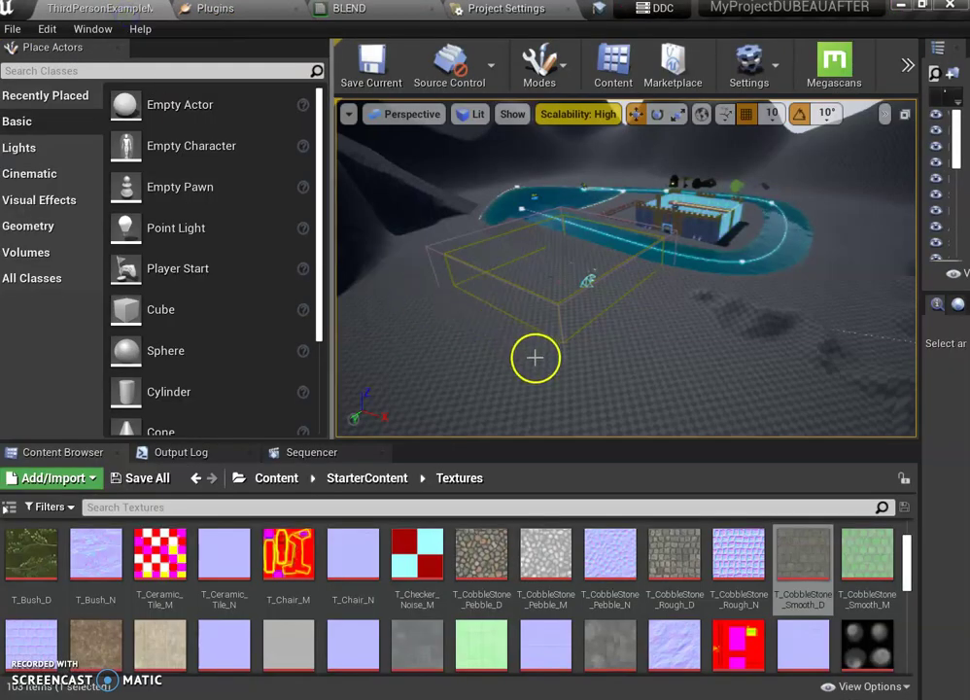
left_click(566, 84)
left_click(576, 140)
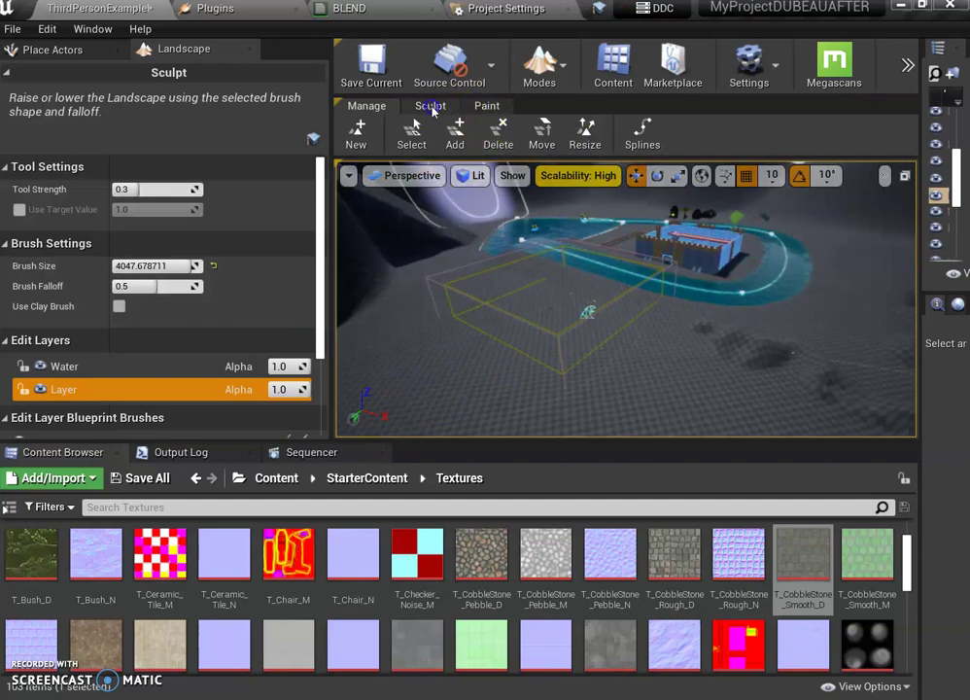
left_click(432, 109)
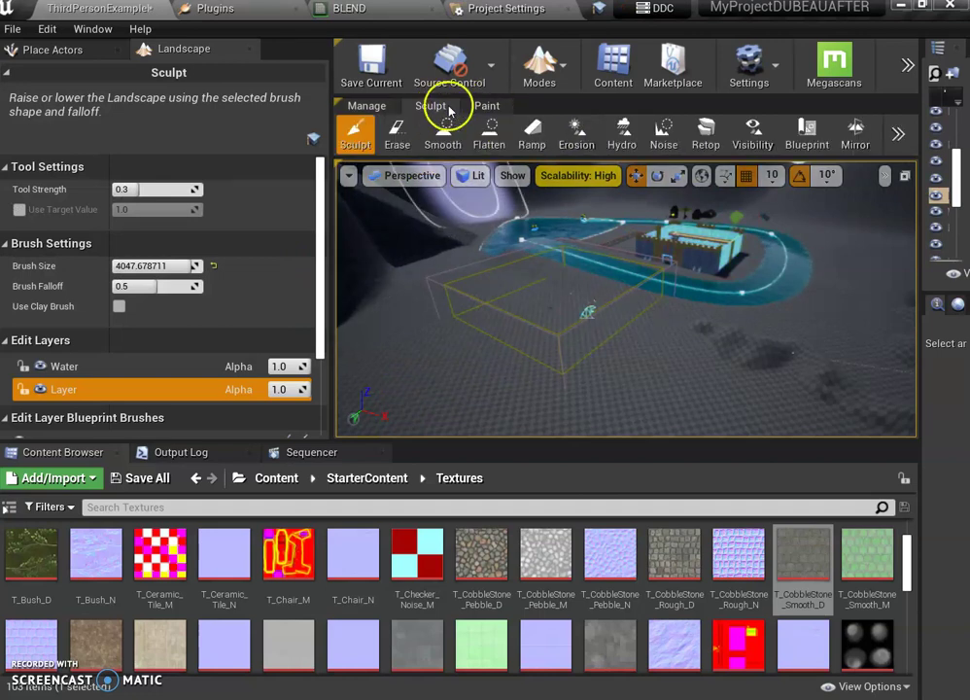
left_click(491, 108)
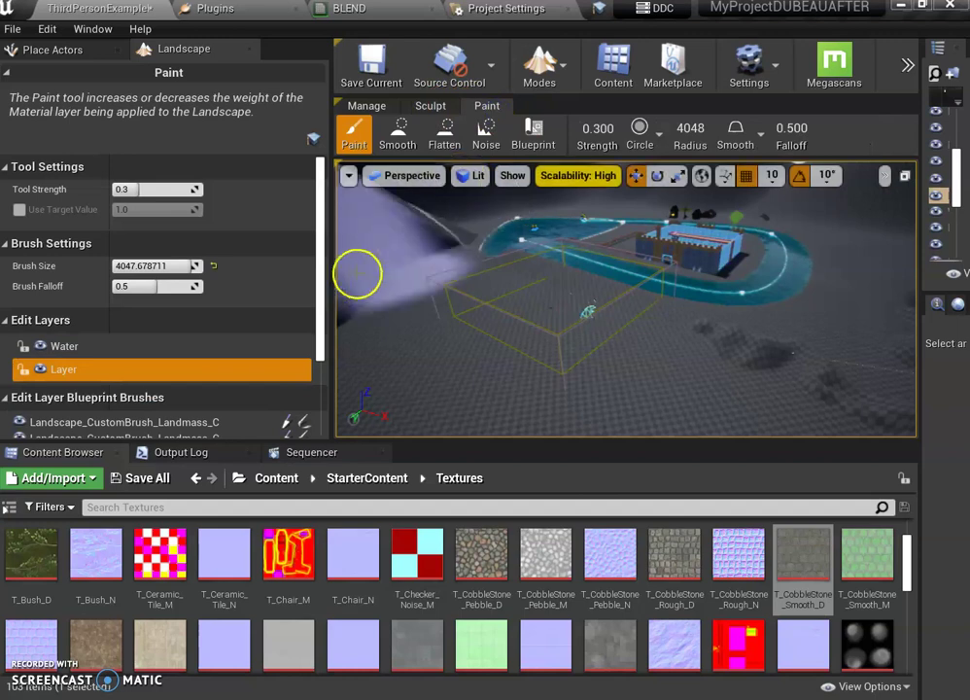
scroll(324, 282, "down", 3)
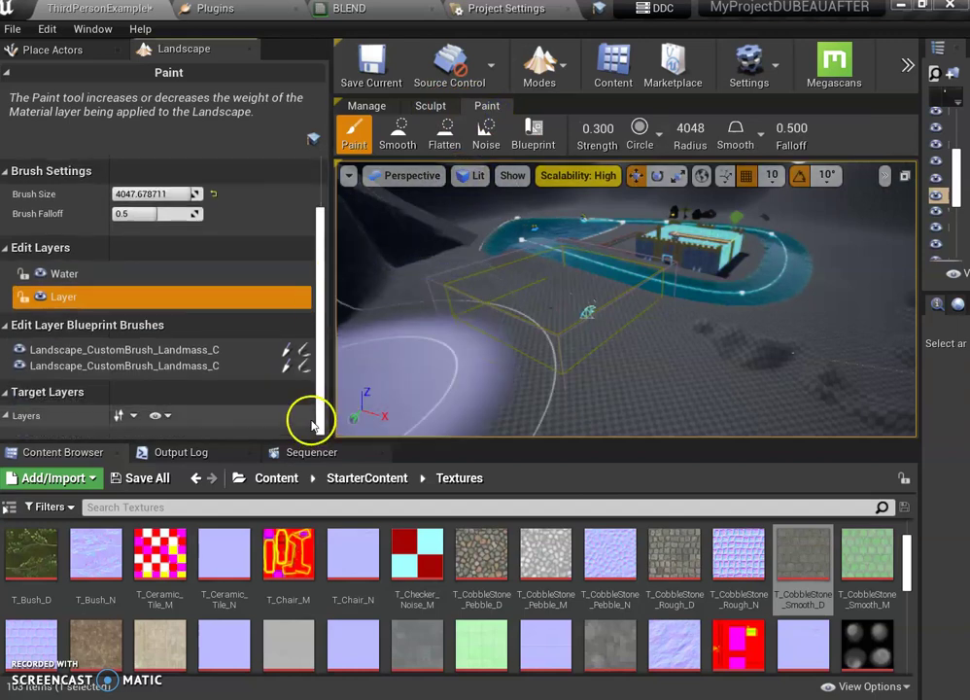
Save the current level and the BLEND material, then show the Place Actors panel.
left_click(367, 74)
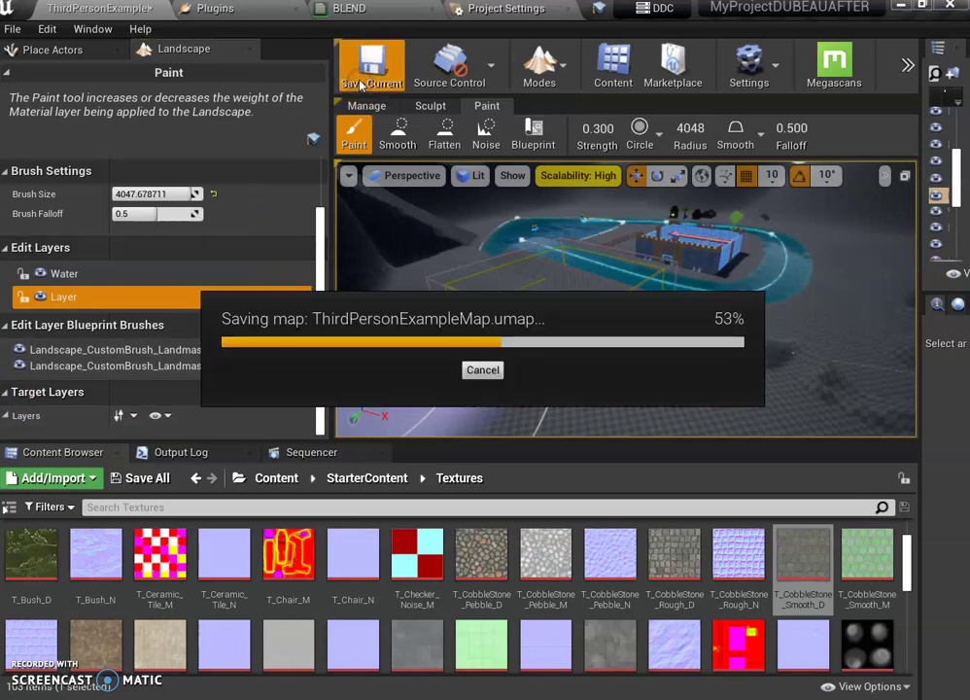
left_click(347, 8)
left_click(19, 78)
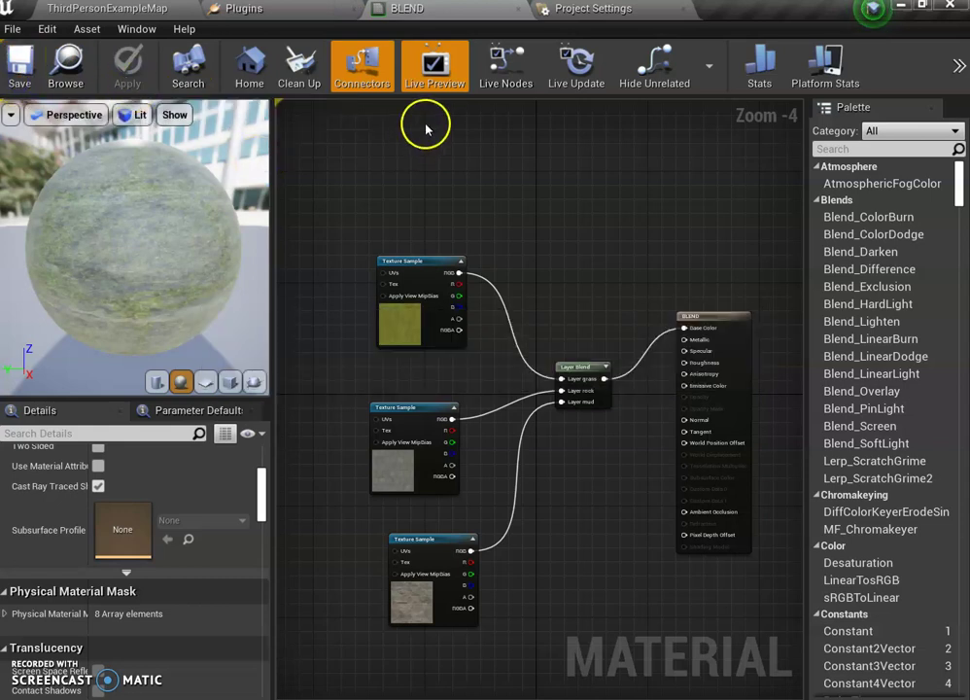
left_click(84, 8)
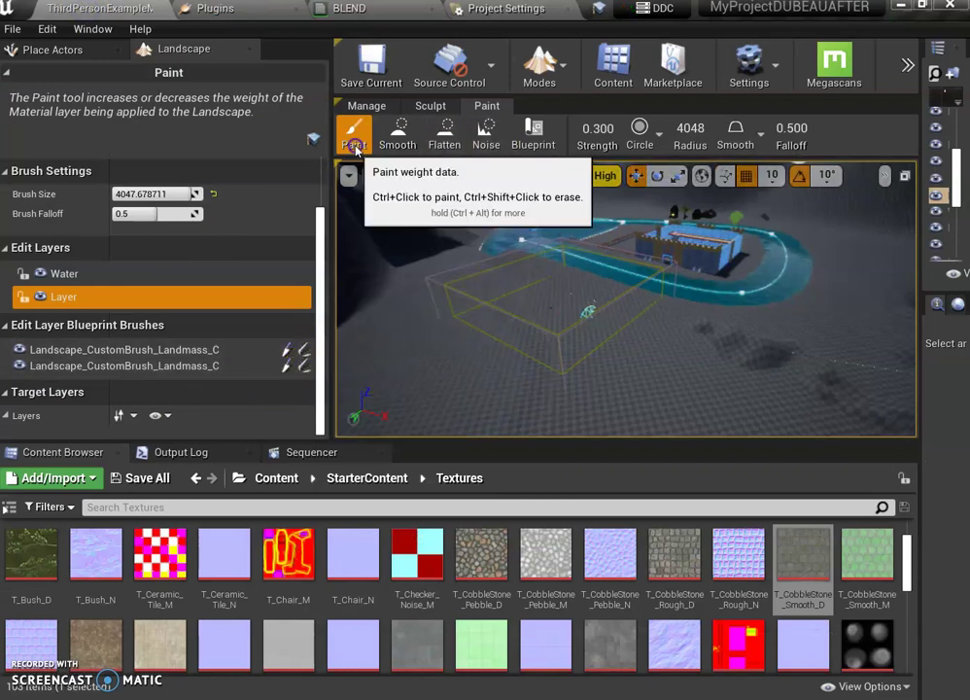
mouse_move(321, 340)
left_mouse_down()
mouse_move(330, 214)
mouse_move(311, 330)
left_mouse_up()
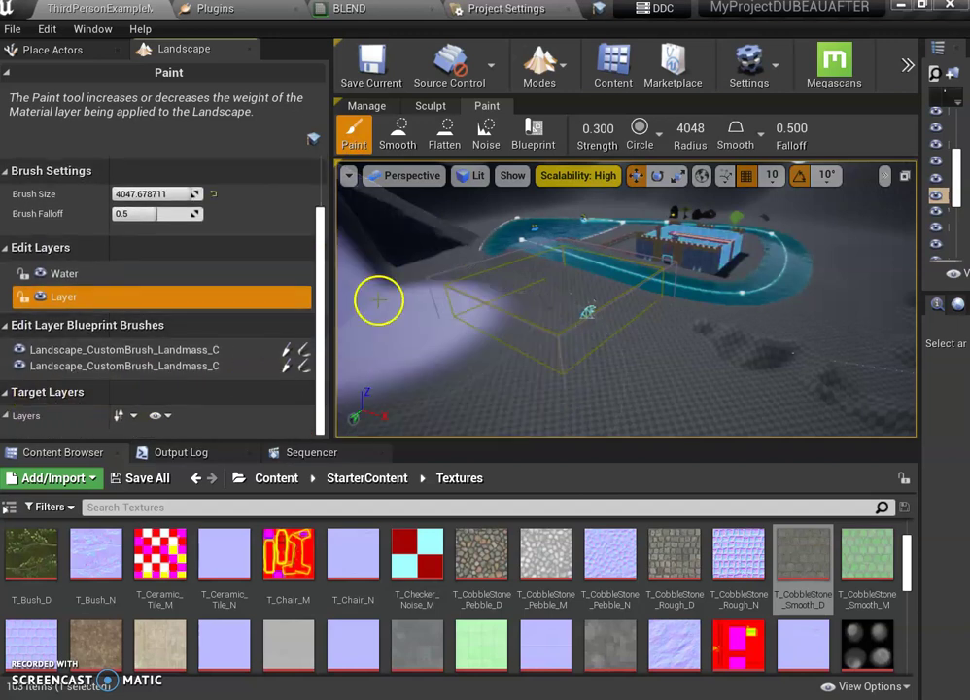
left_click(61, 48)
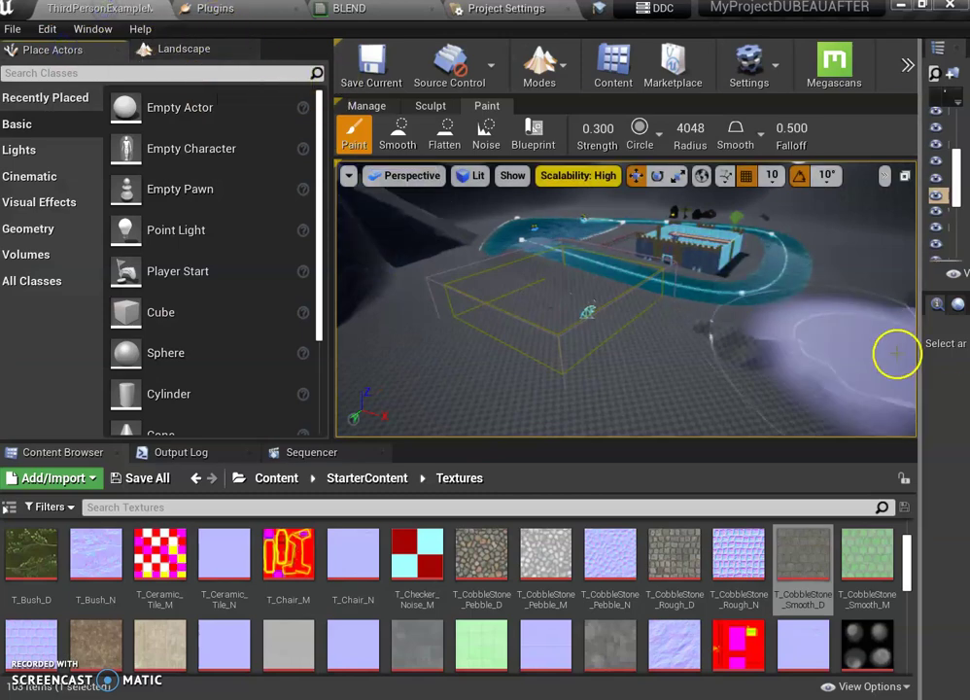
Close the Landscape panel and select the Landscape actor in the level.
left_click_drag(918, 348, 701, 366)
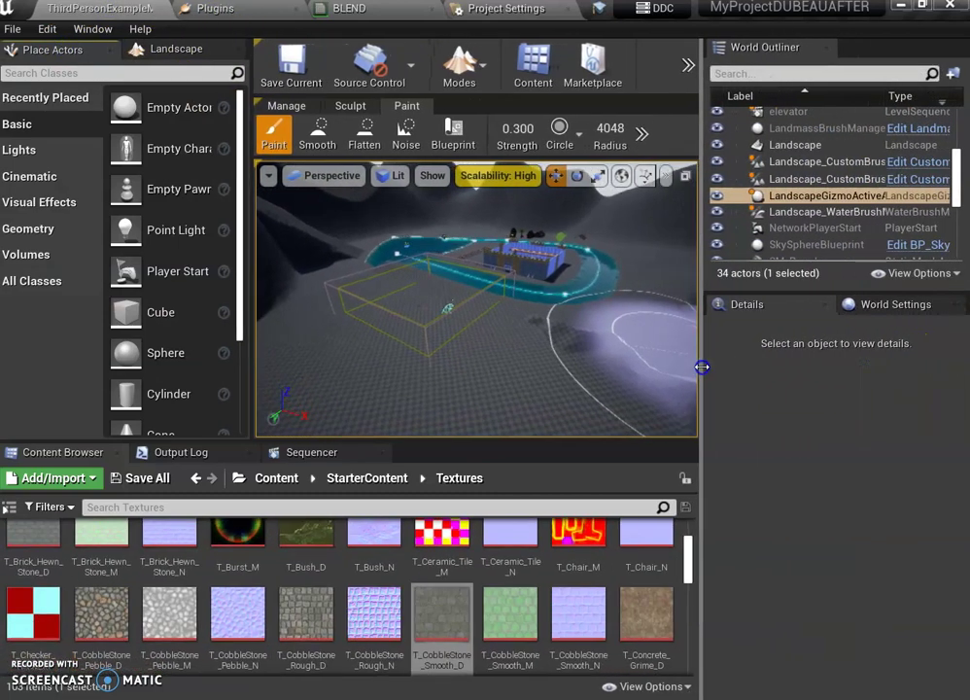
left_click(227, 55)
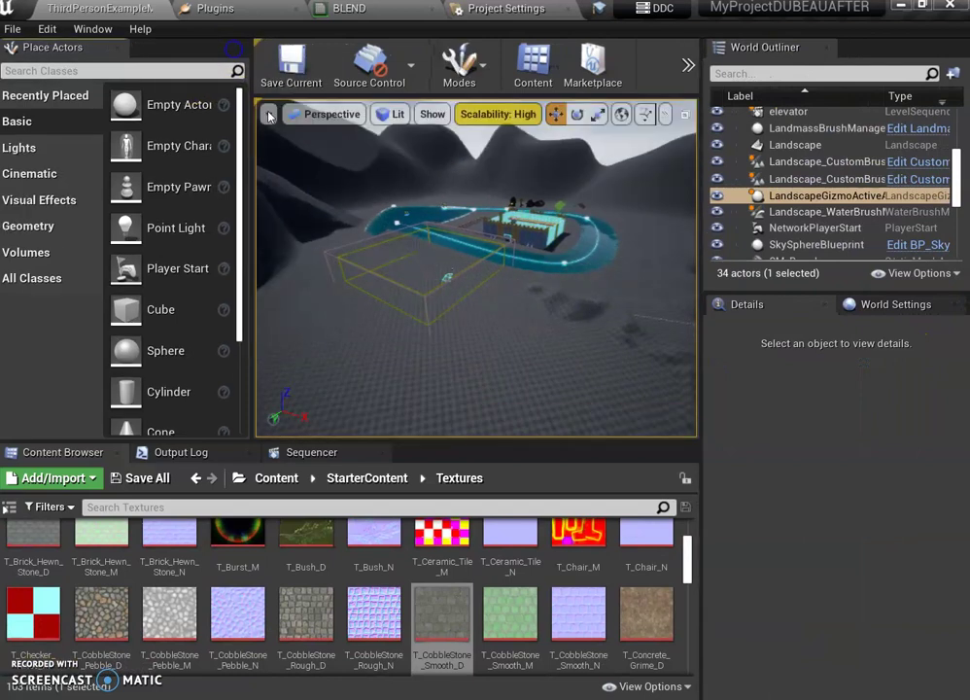
left_click(483, 383)
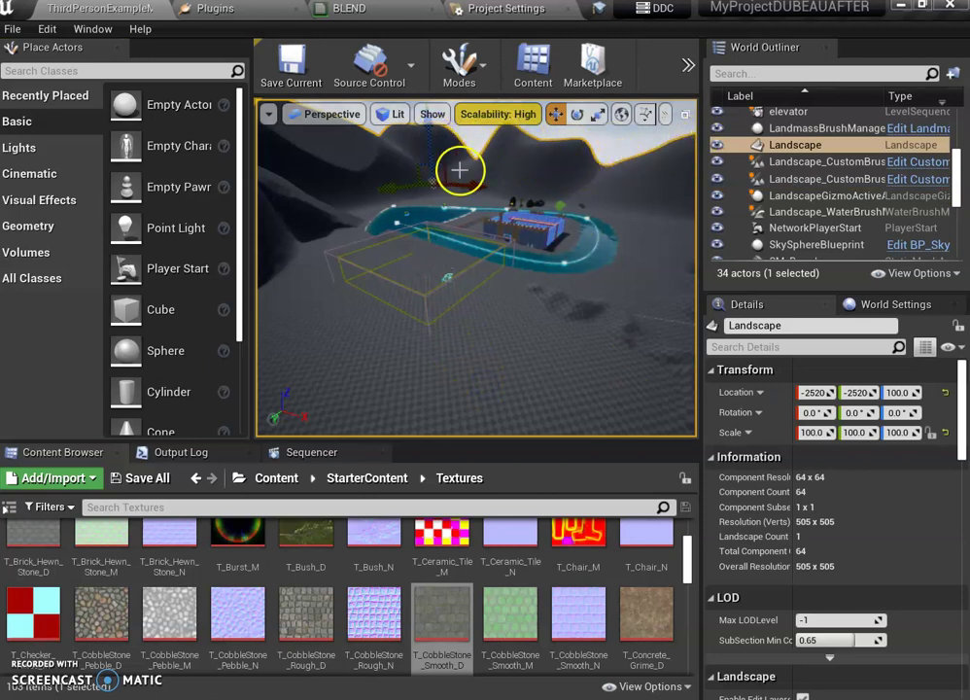
Assign the BLEND material from the Content Browser as the Landscape Material.
scroll(892, 552, "down", 4)
scroll(889, 559, "down", 3)
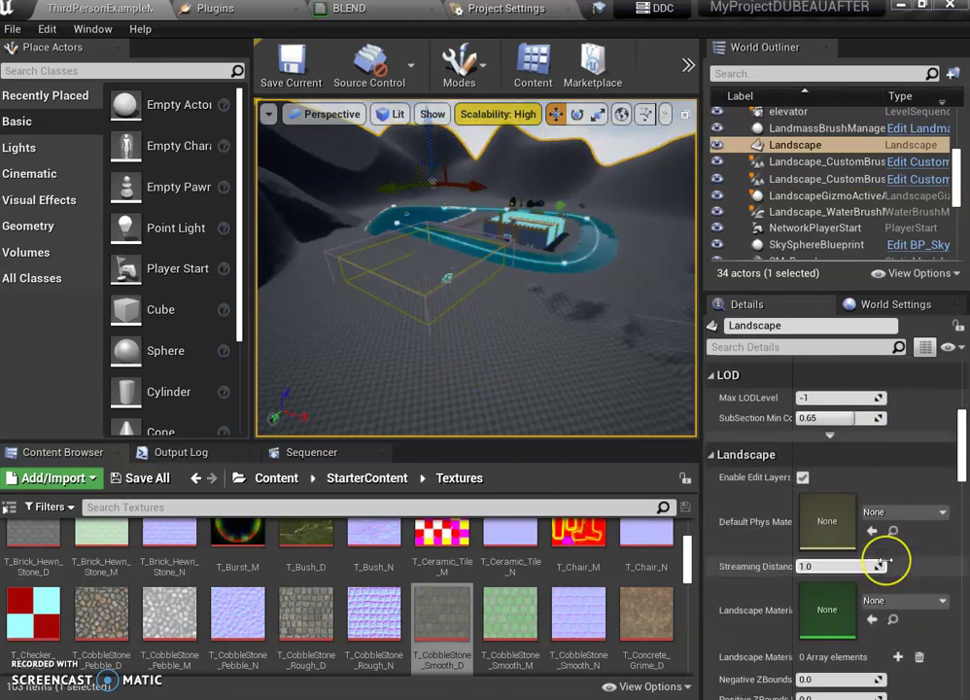
left_click(276, 478)
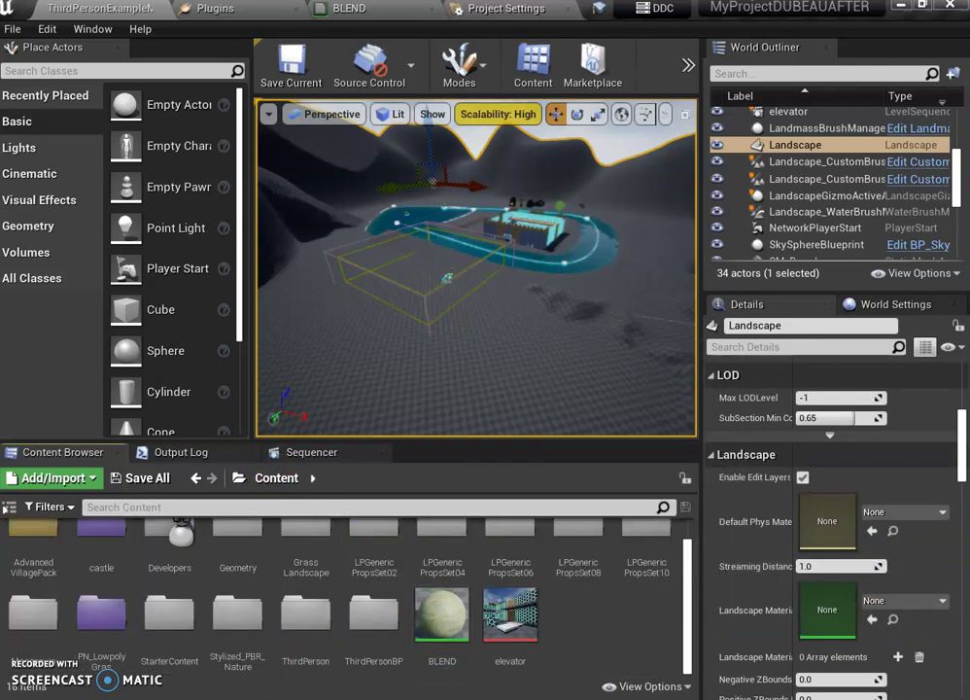
left_click(447, 619)
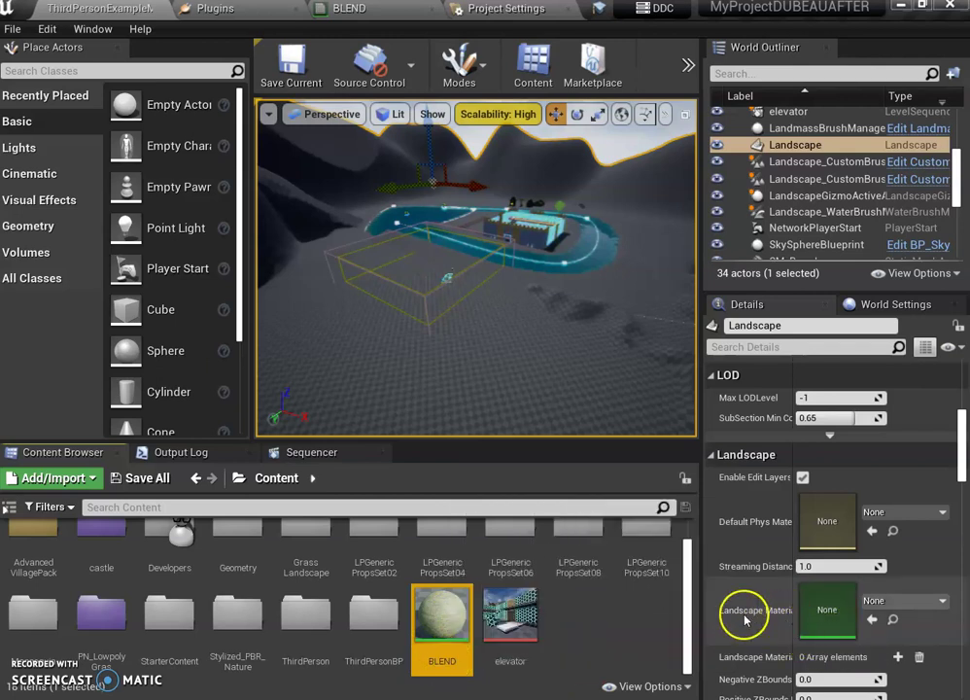
left_click_drag(428, 620, 867, 622)
left_click(871, 618)
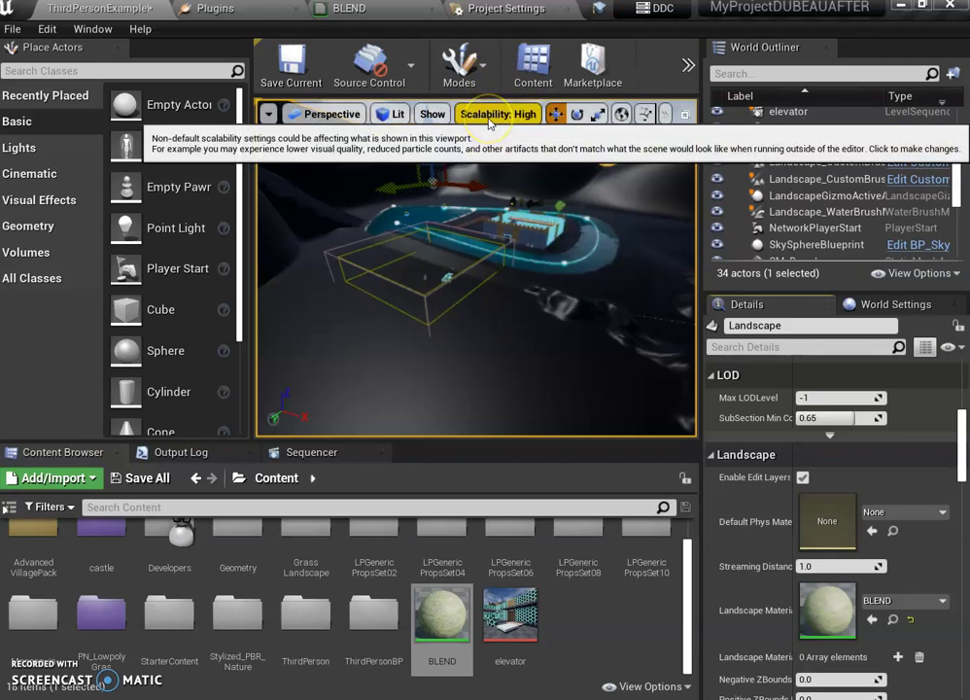
left_click(533, 266)
left_click(488, 342)
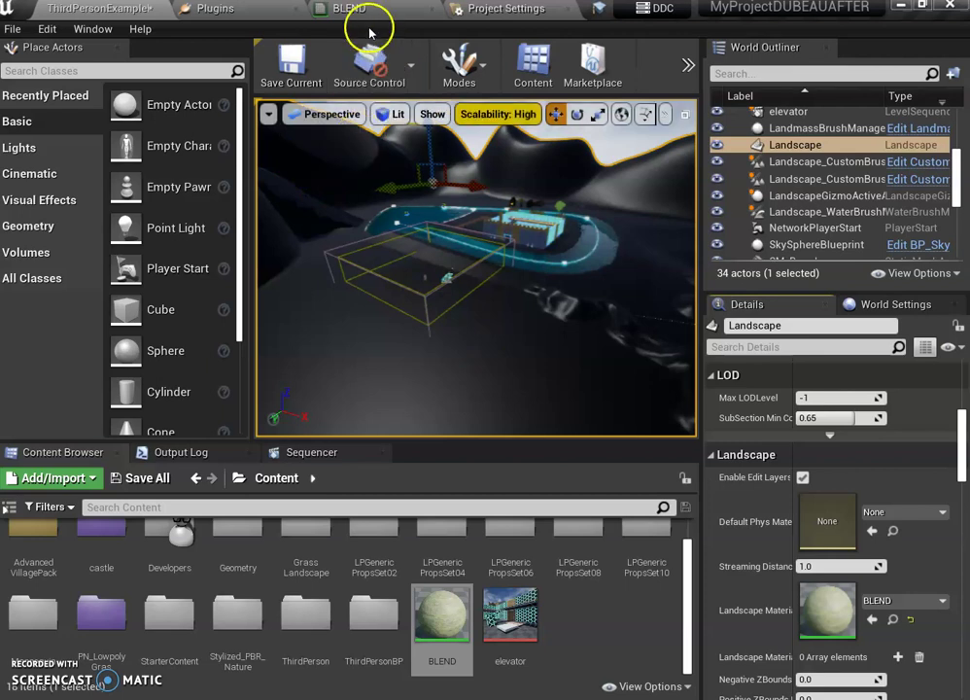
Switch to Landscape mode and create a weight-blended layer info for the grass layer.
left_click(460, 62)
left_click(503, 138)
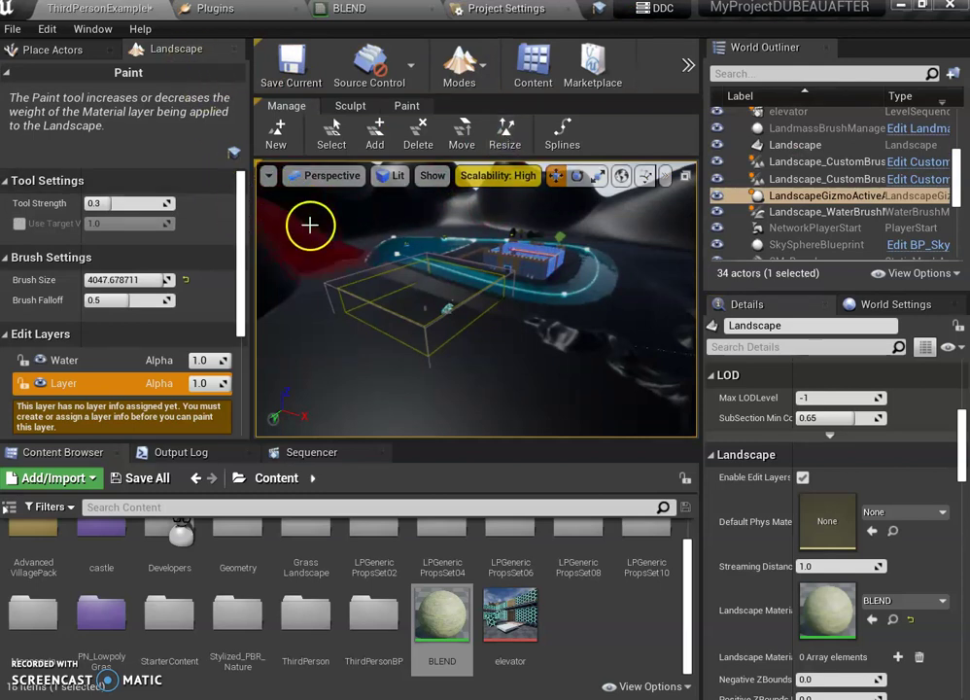
left_click_drag(243, 217, 242, 282)
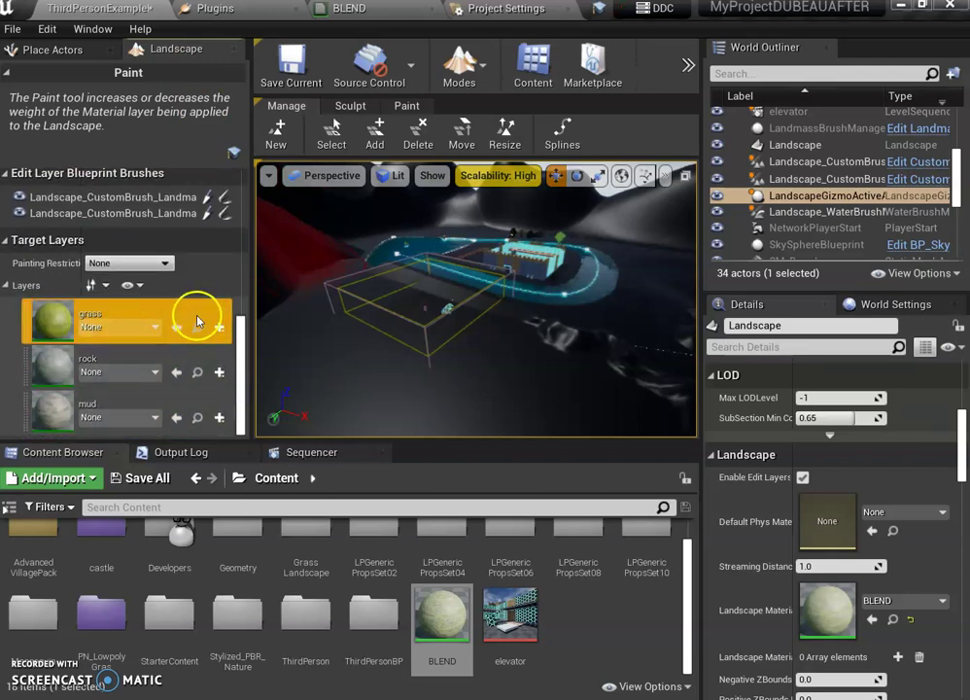
left_click(131, 323)
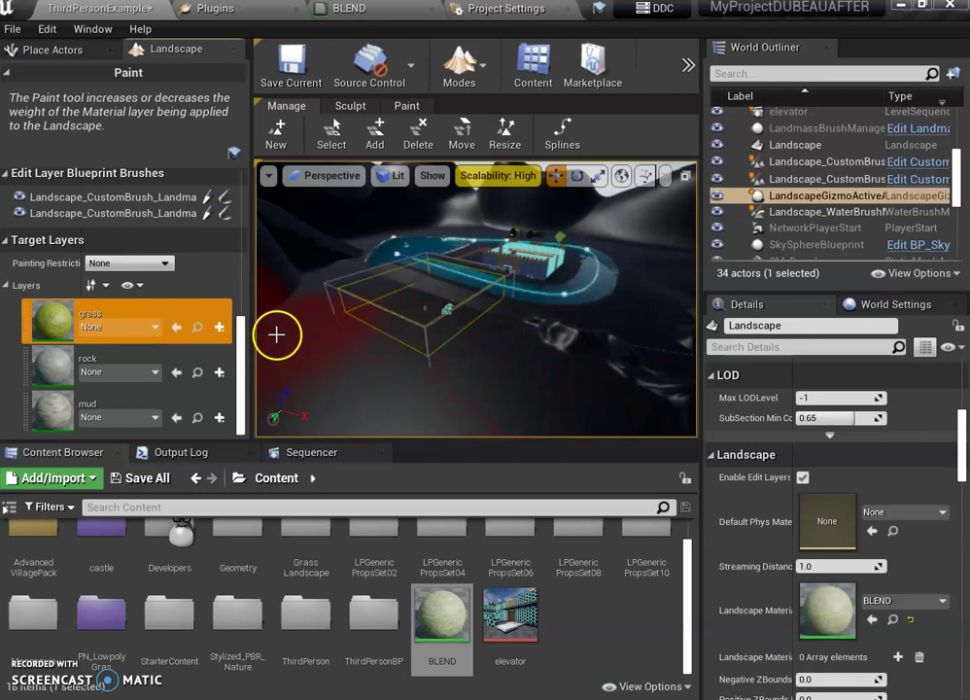
left_click(220, 329)
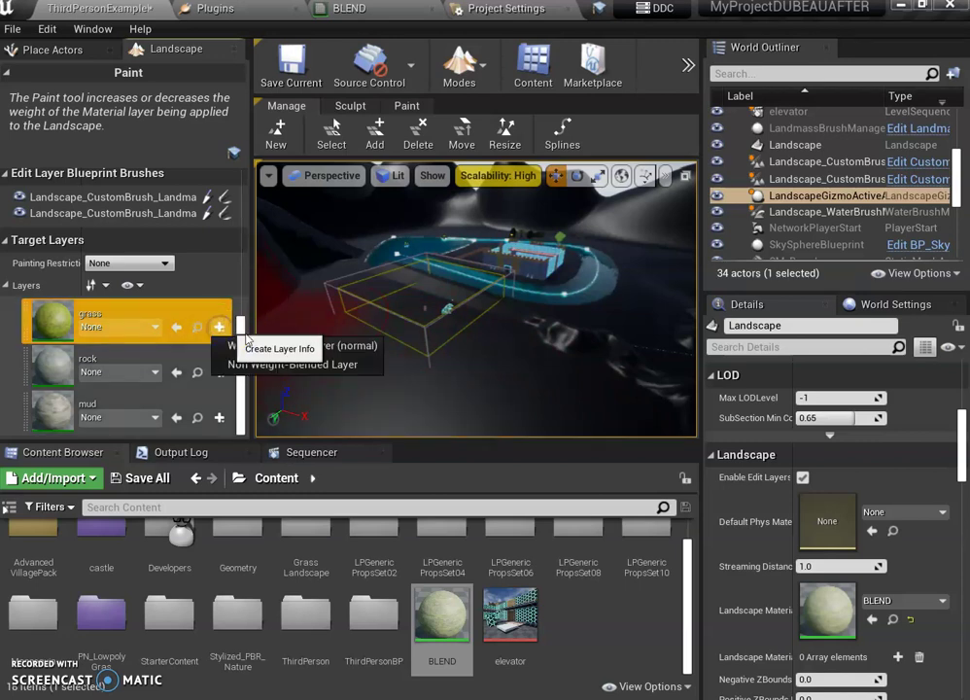
left_click(278, 345)
left_click(573, 546)
Create weight-blended layer infos for the rock and mud layers.
left_click(218, 374)
left_click(271, 390)
left_click(573, 546)
left_click(219, 423)
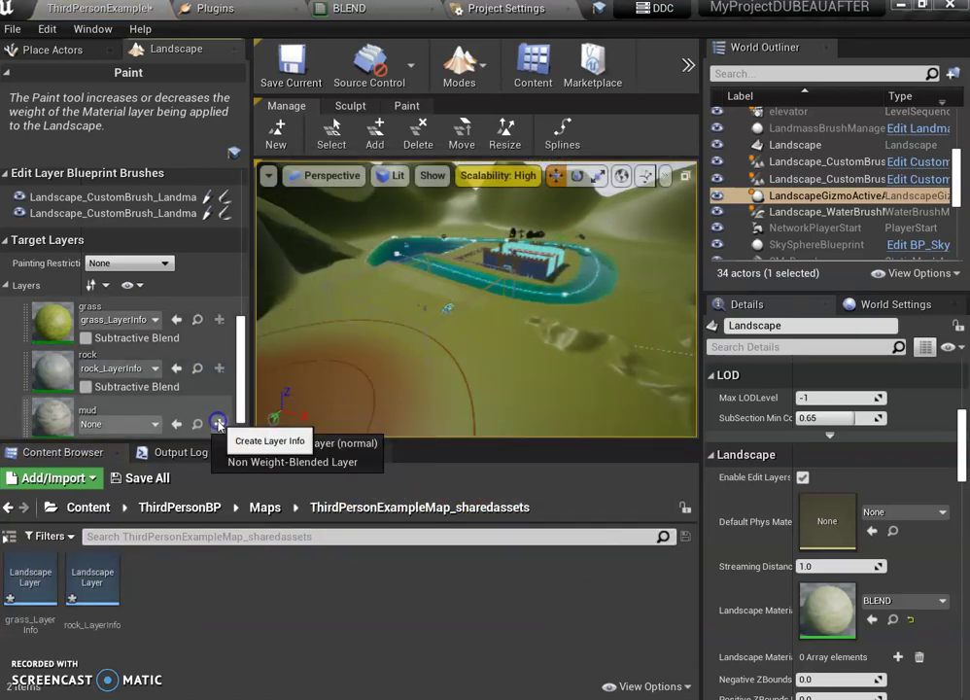
left_click(325, 443)
left_click(579, 547)
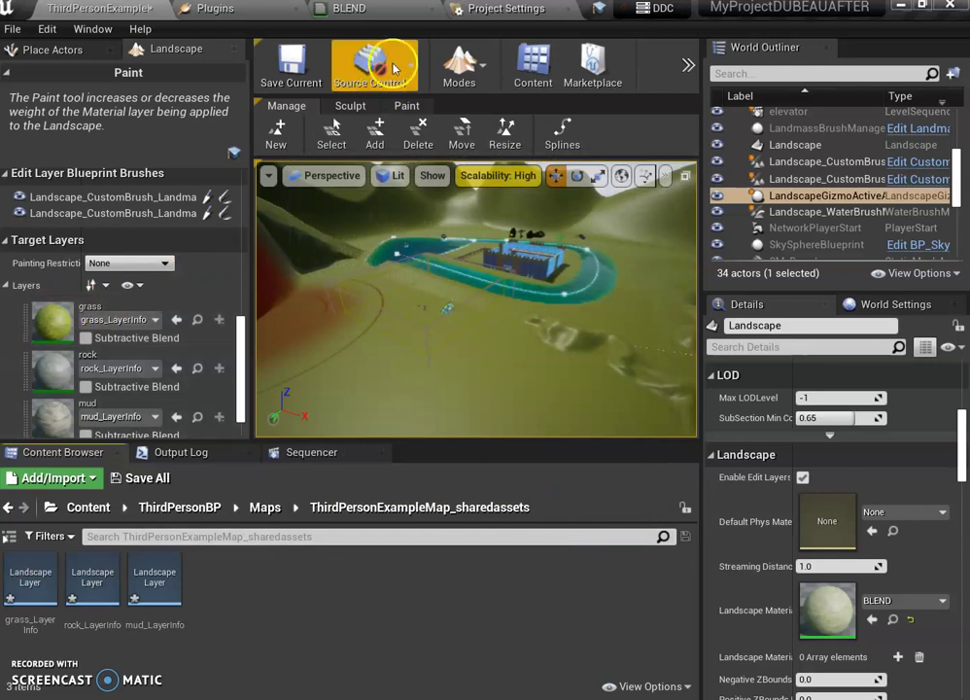
Check the grass texture node in BLEND, then return to the ThirdPersonExampleMap in Landscape Paint mode.
left_click(347, 10)
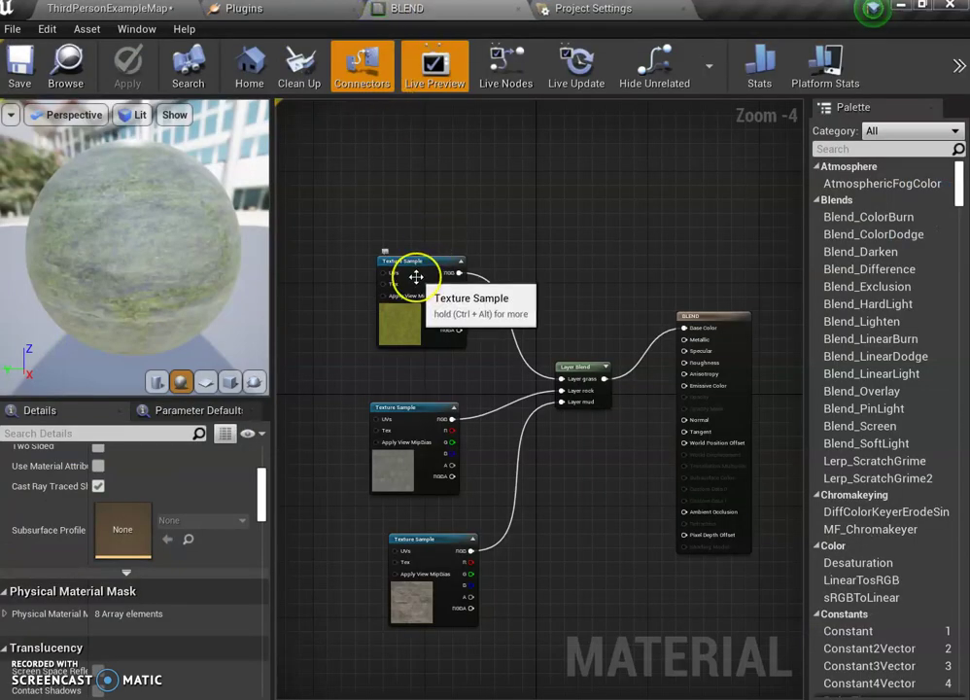
left_click(420, 320)
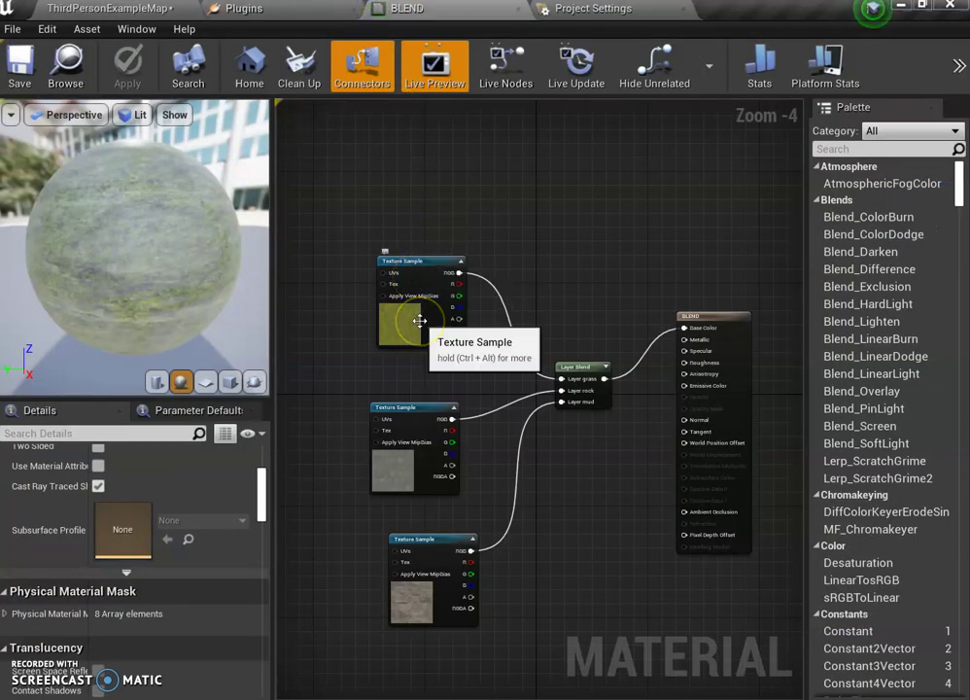
left_click(405, 320)
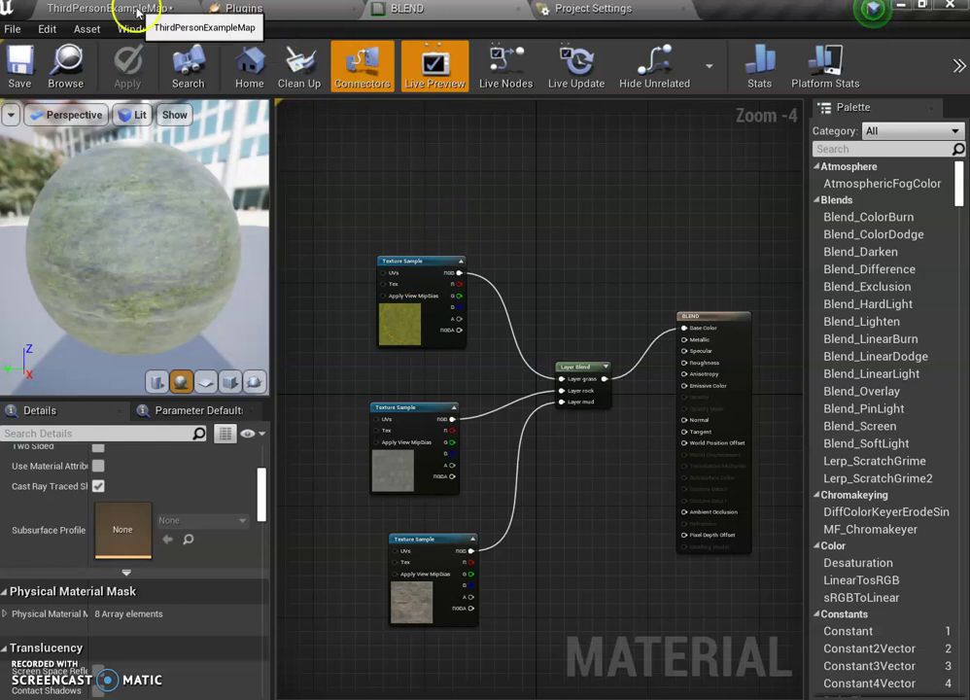
left_click(563, 14)
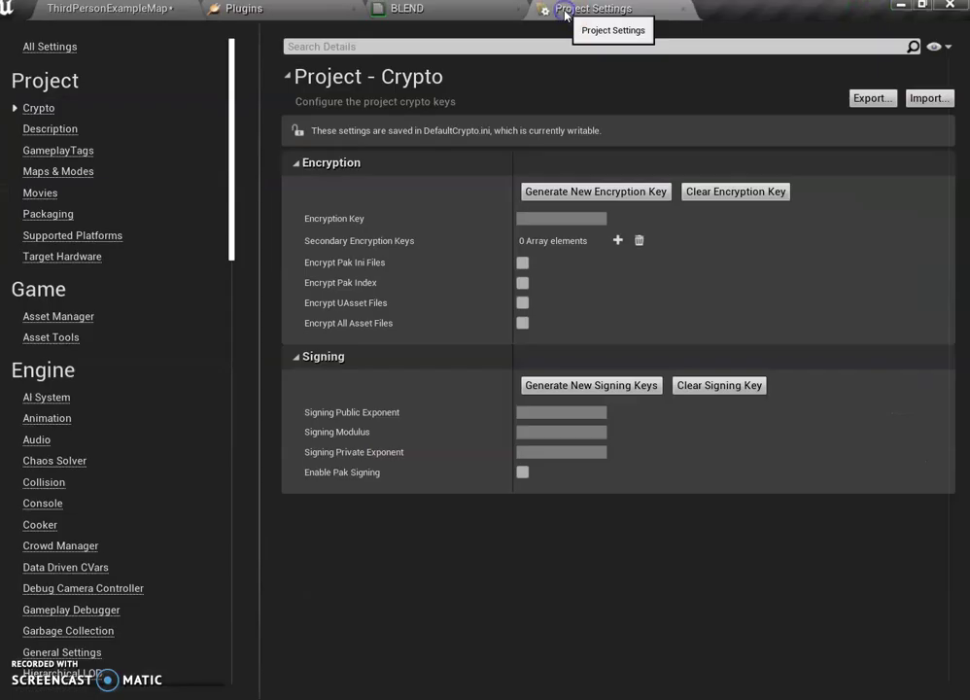
left_click(134, 10)
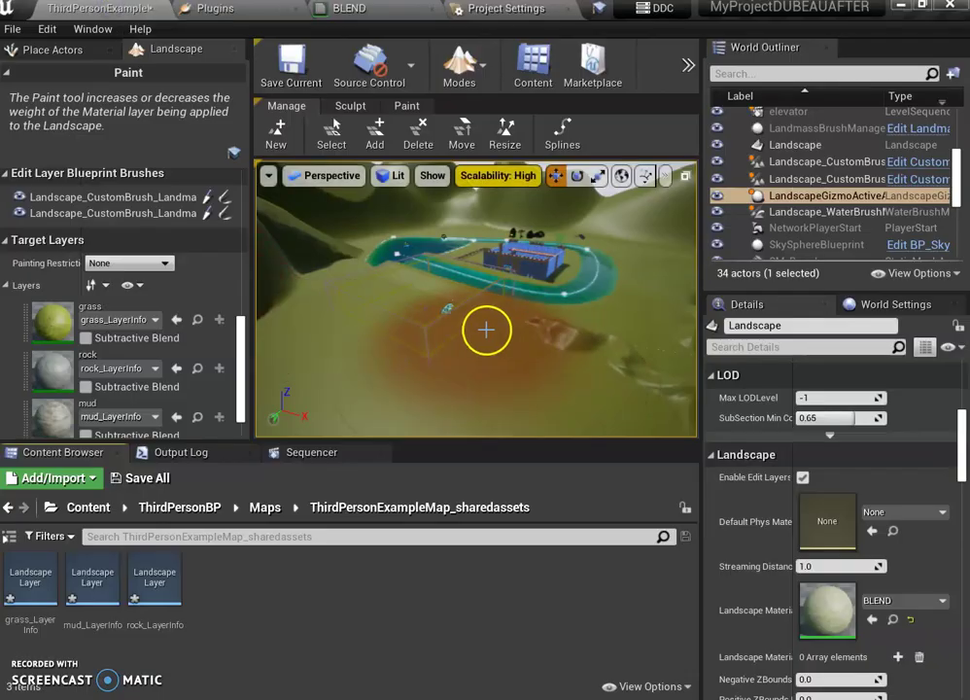
Paint the rock layer onto the landscape with a 920.8 brush radius.
left_click(61, 324)
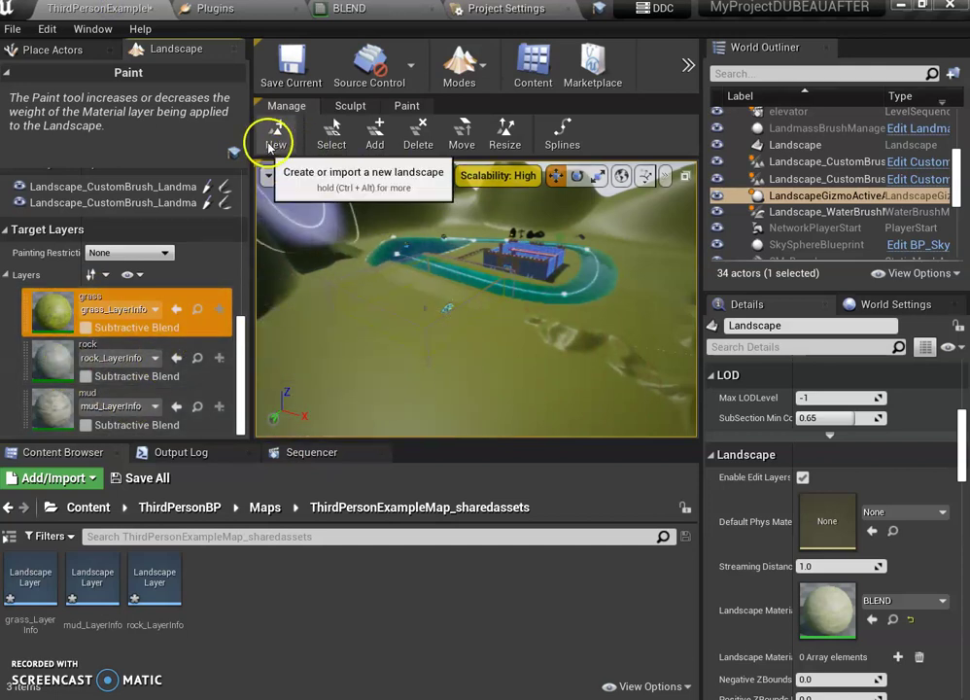
left_click(64, 360)
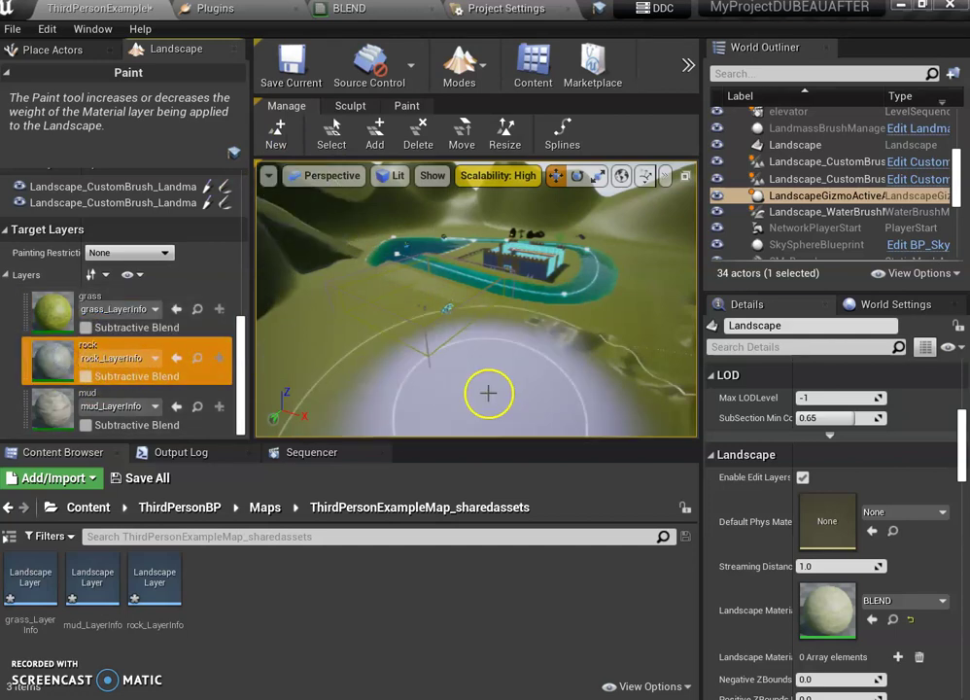
left_click_drag(701, 119, 797, 122)
left_click(443, 106)
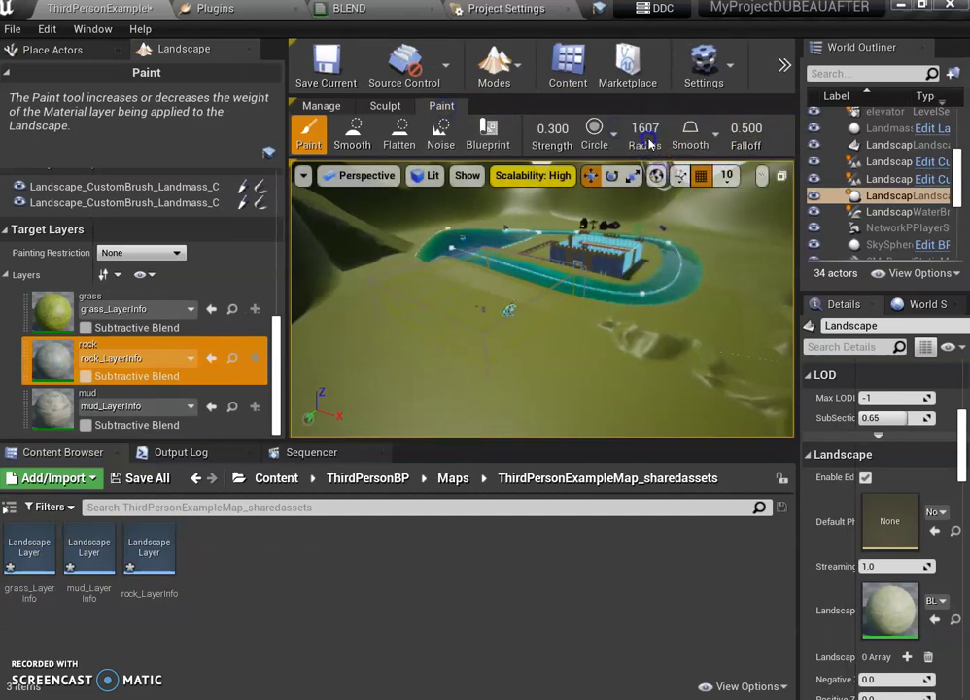
left_click_drag(648, 144, 621, 144)
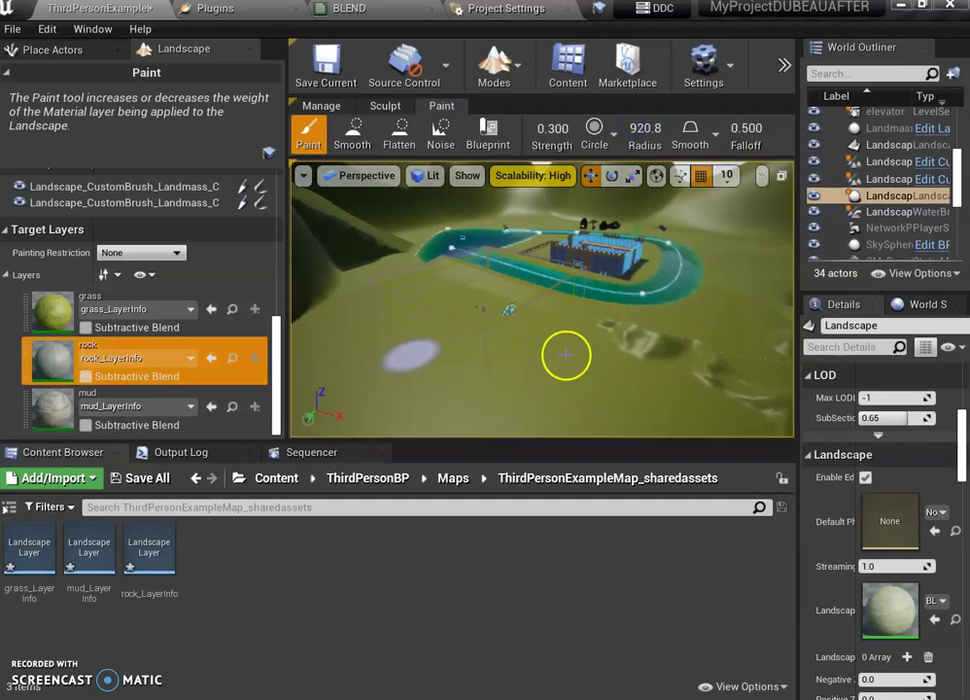
left_click(630, 342)
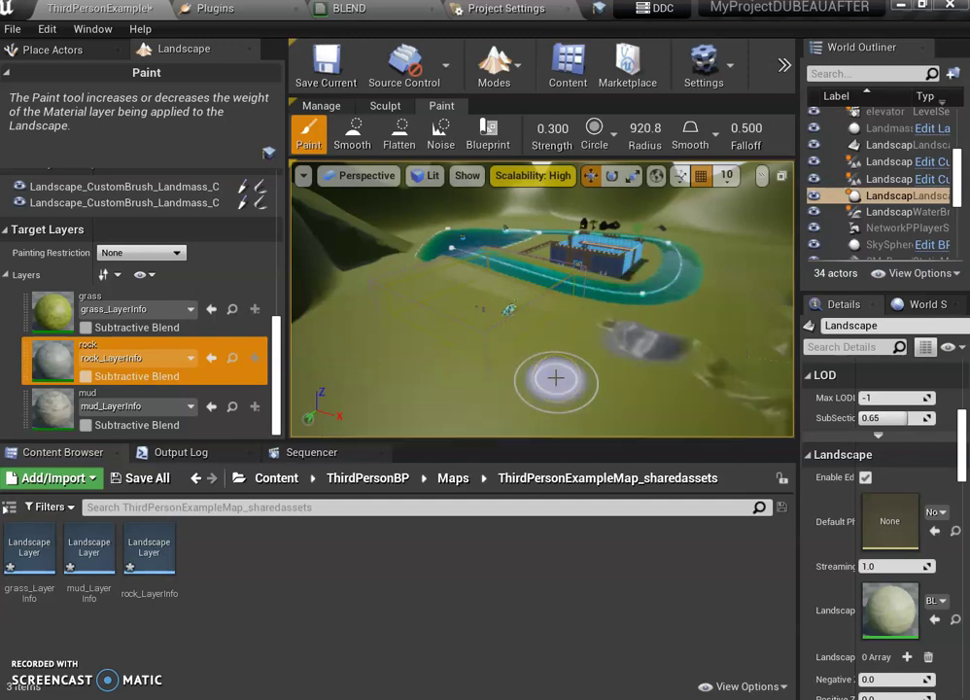
Paint mud streaks toward the castle, then preview the level in Play and exit.
left_click(59, 411)
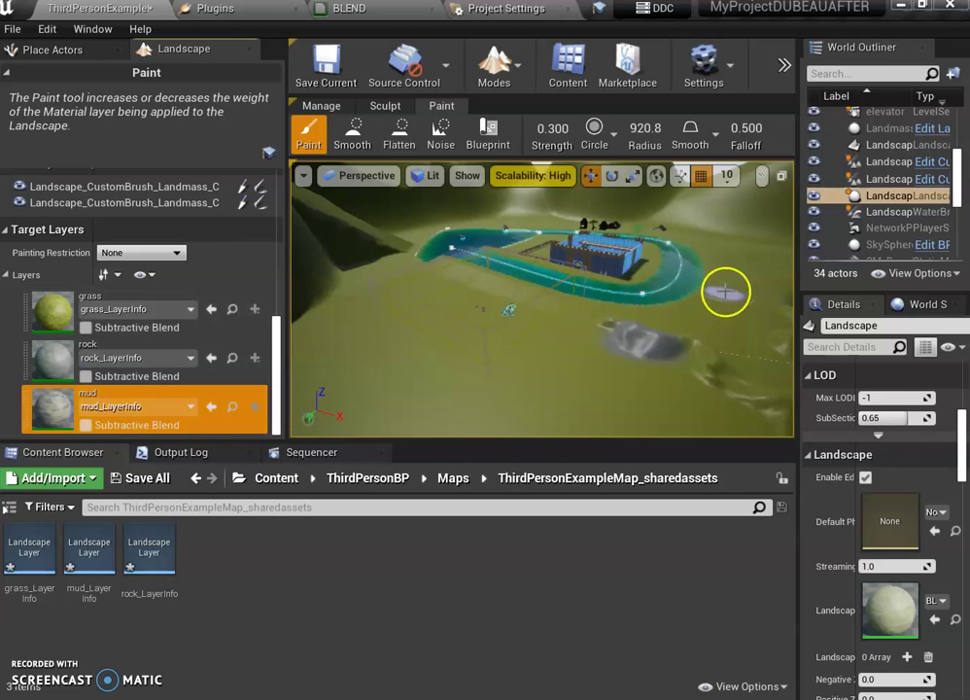
left_click(523, 287)
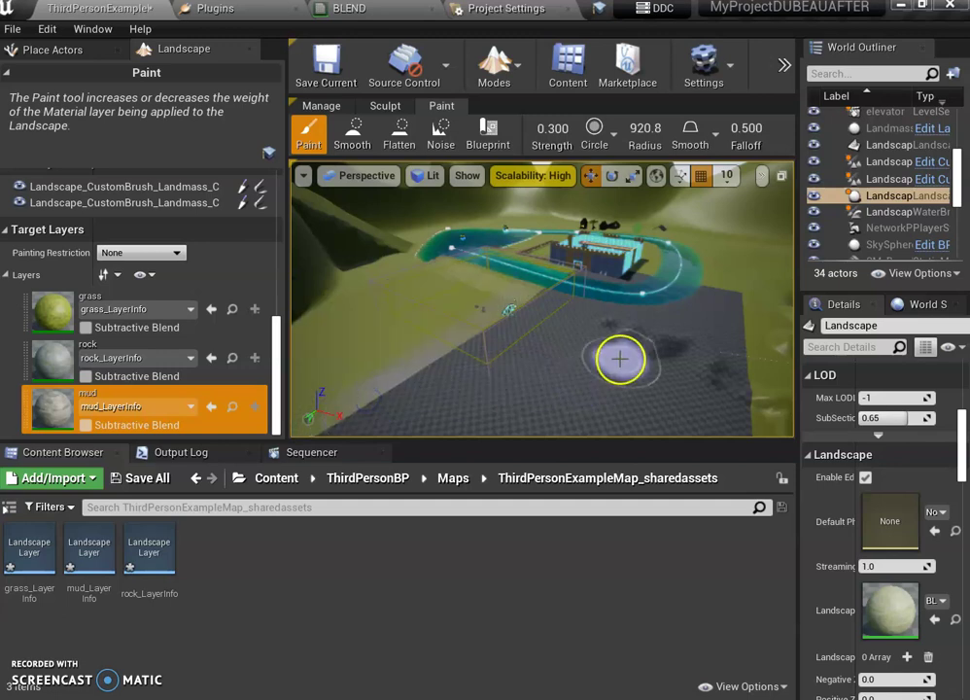
mouse_move(408, 389)
left_mouse_down()
mouse_move(461, 368)
mouse_move(521, 296)
mouse_move(446, 353)
mouse_move(496, 351)
mouse_move(554, 372)
left_mouse_up()
left_click(783, 66)
left_click(819, 214)
left_click(702, 333)
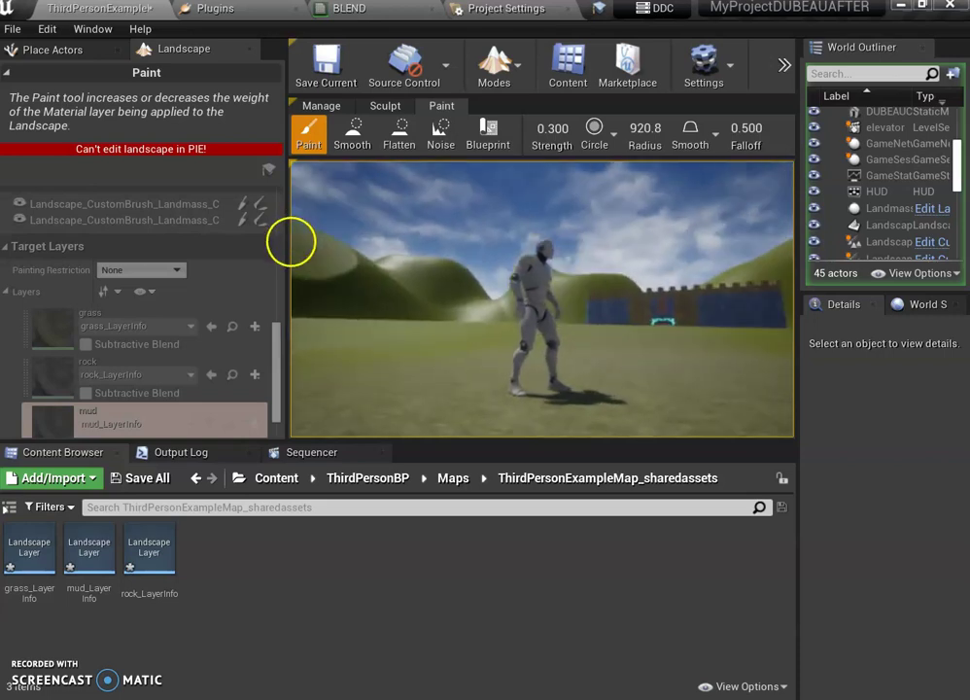
key("Escape")
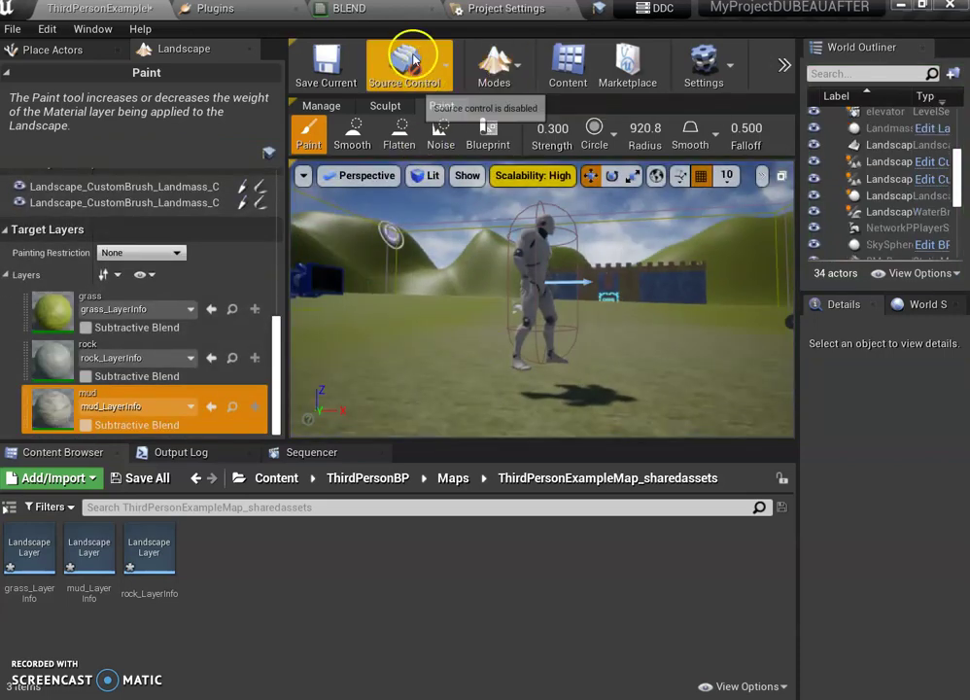
In the BLEND material graph, wire a Constant of 1 into the Metallic input.
left_click(368, 9)
scroll(625, 476, "up", 3)
scroll(597, 493, "down", 3)
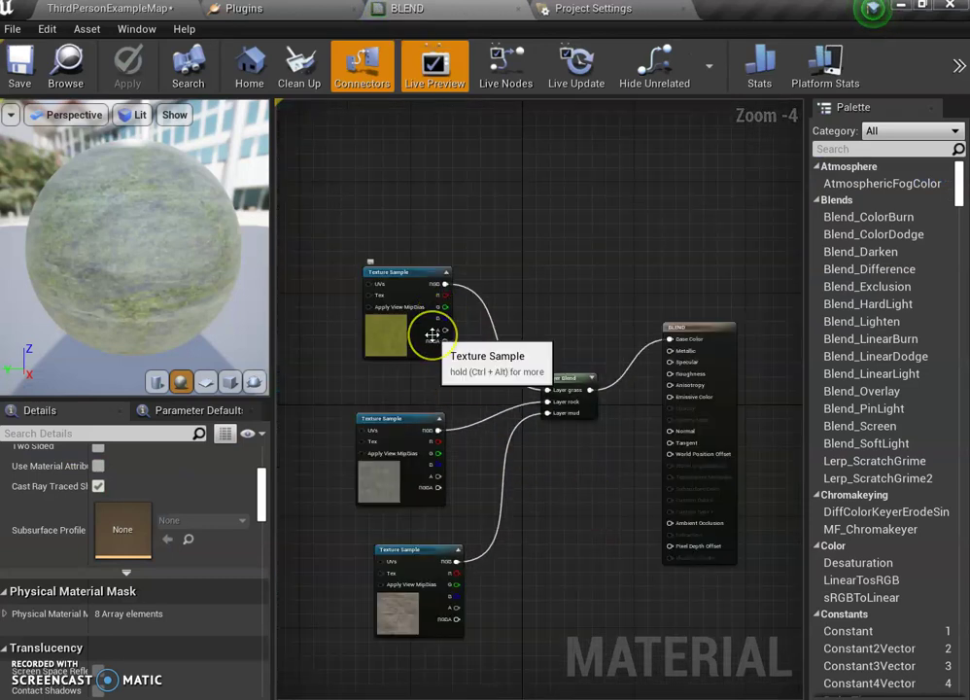
left_click(447, 446)
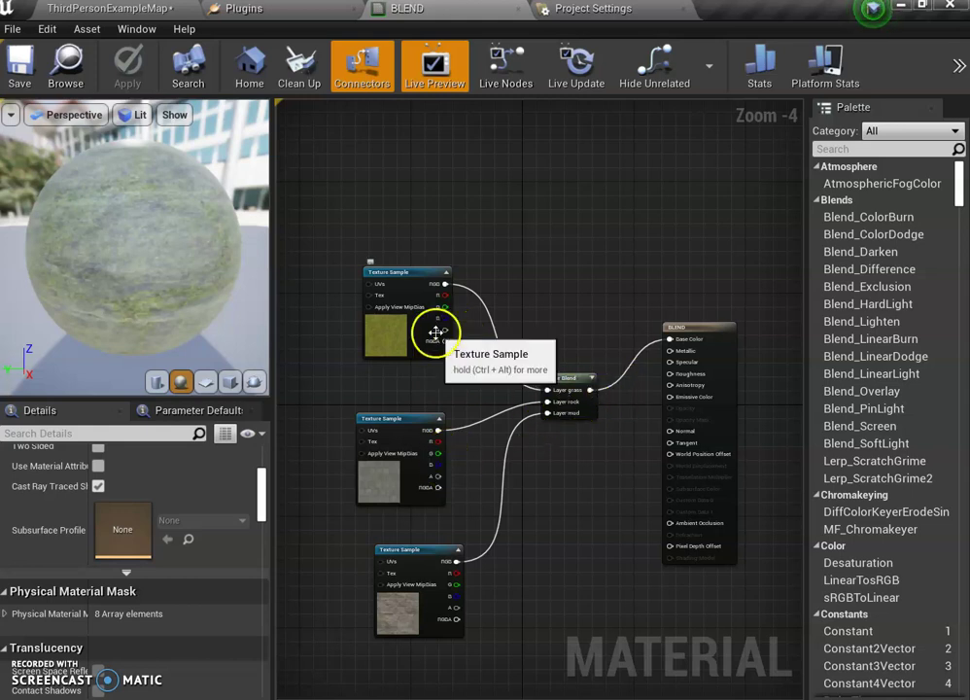
scroll(683, 384, "up", 2)
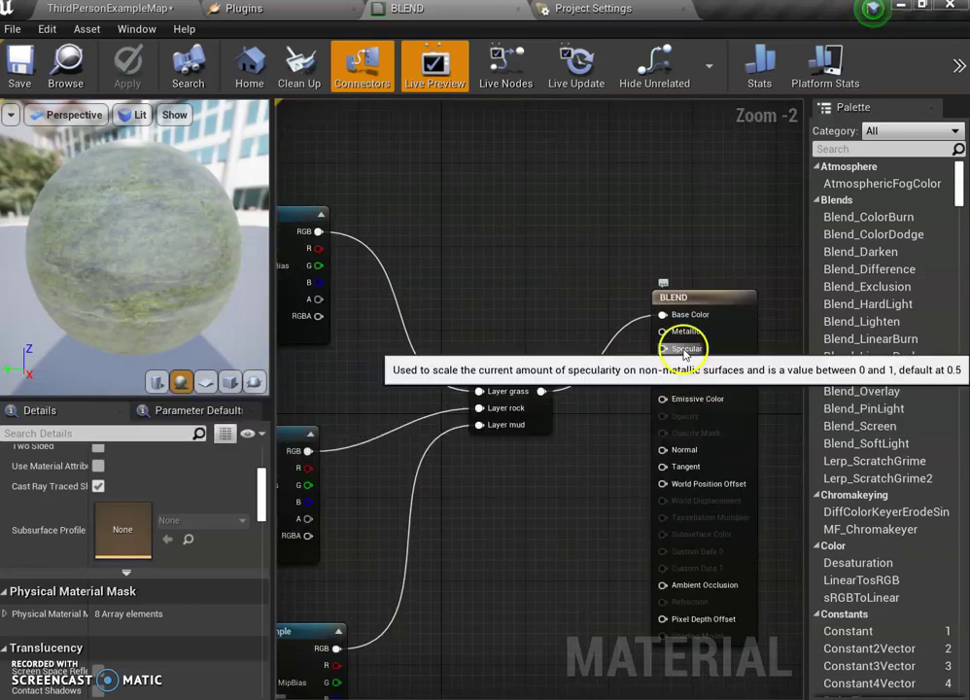
left_click_drag(522, 379, 520, 275)
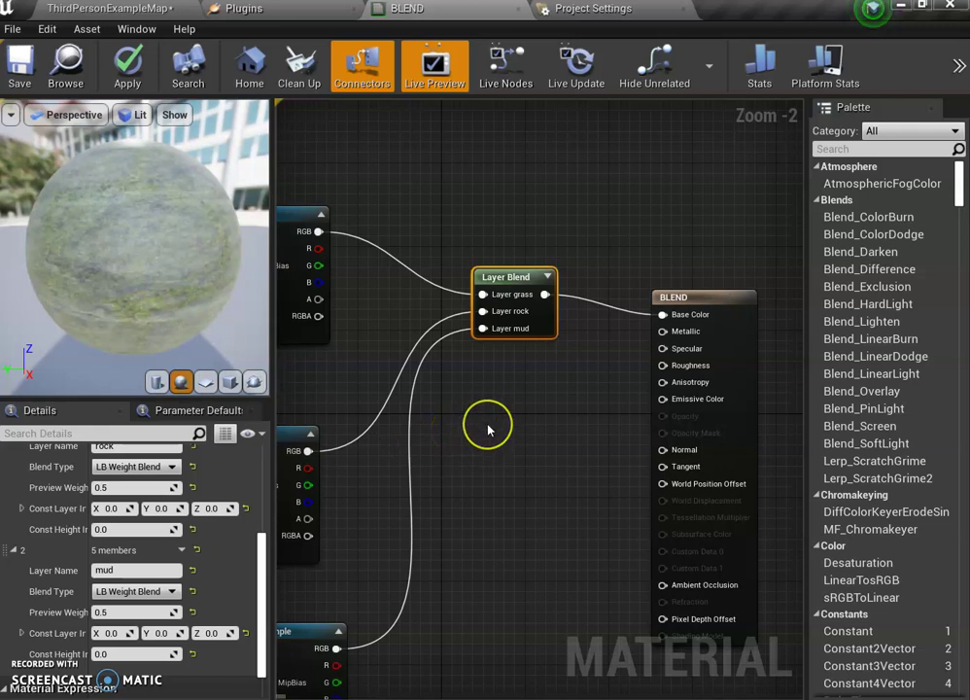
left_click(551, 409)
left_click_drag(553, 407, 544, 386)
left_click(566, 395)
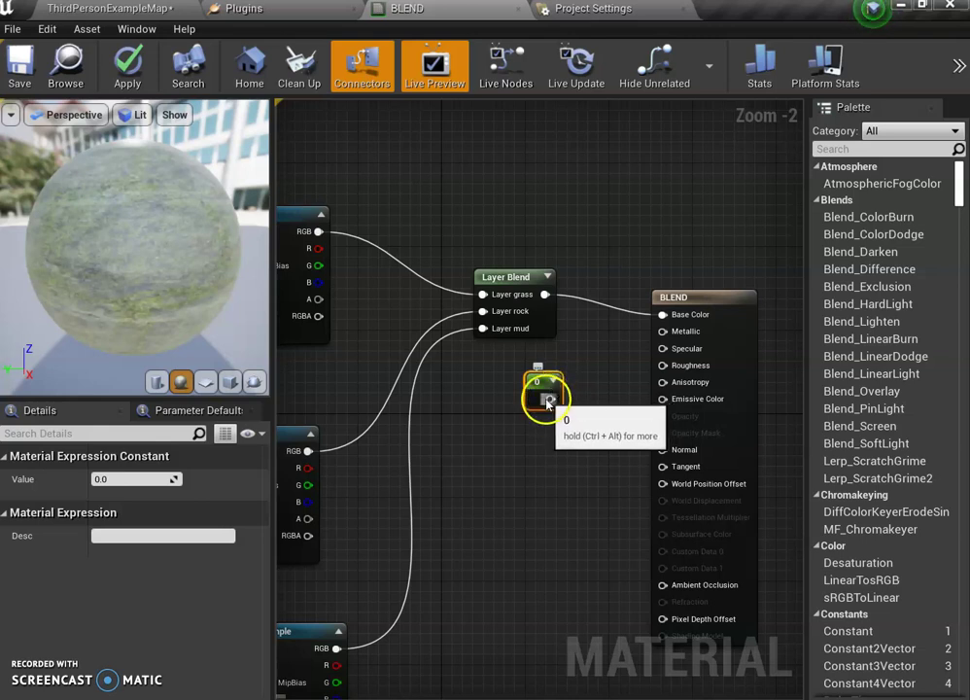
left_click_drag(550, 398, 671, 335)
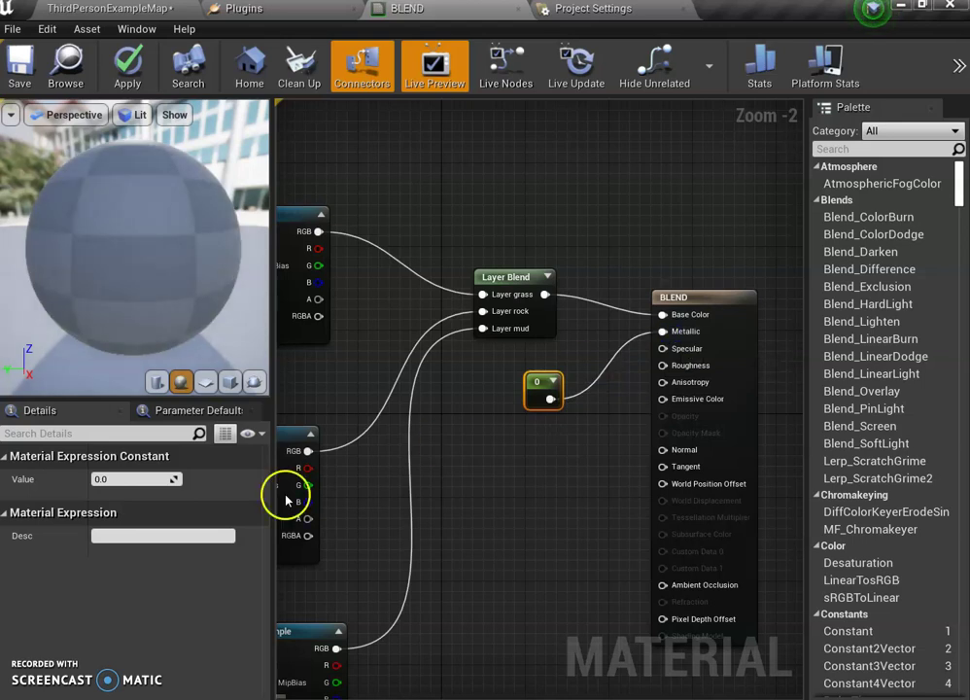
left_click(114, 487)
type("1")
key("Return")
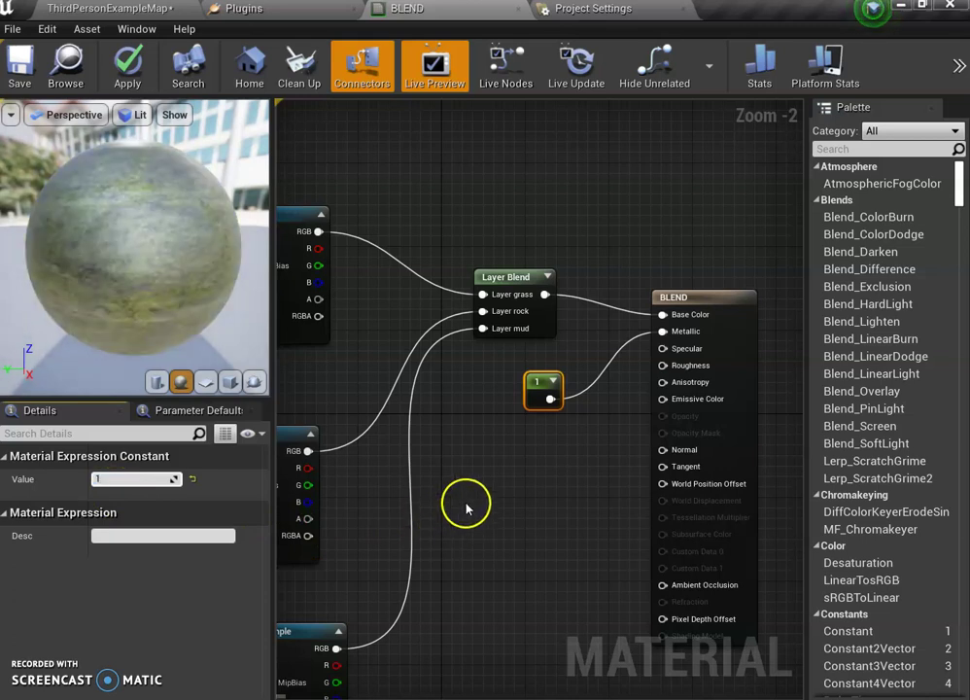
Wire a second Constant of 1 into Roughness, then apply, save BLEND and return to the level.
key("1")
left_click(503, 502)
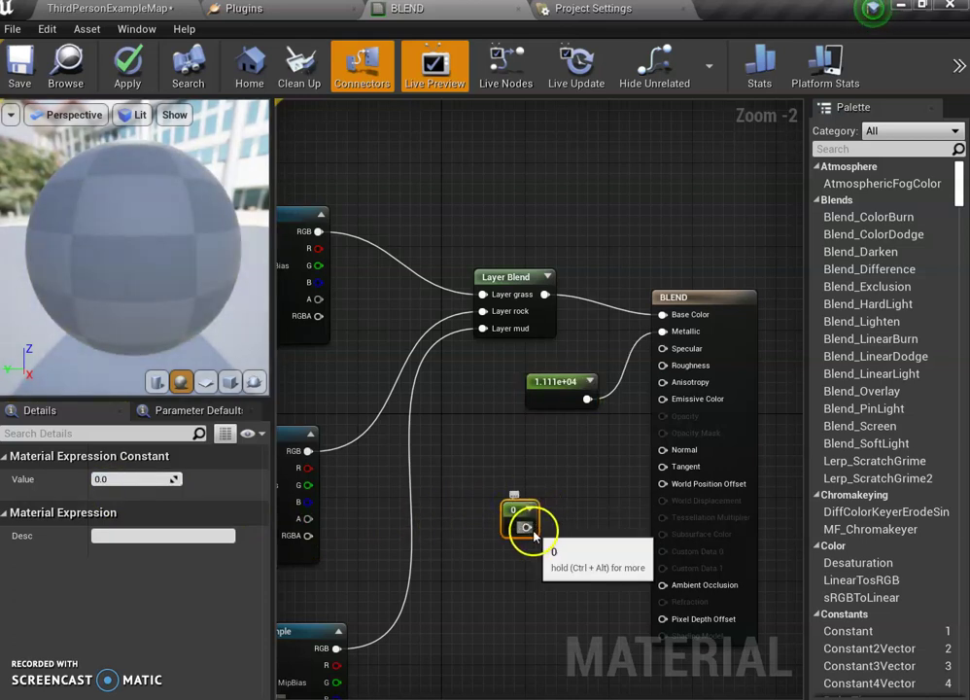
left_click_drag(525, 527, 665, 370)
left_click(118, 479)
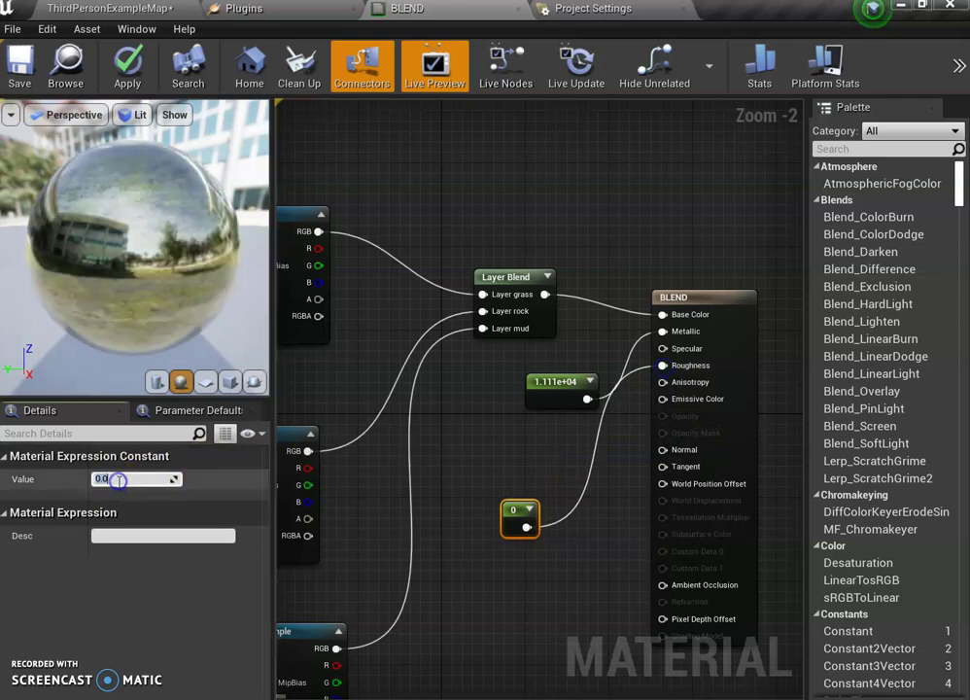
type("1")
key("Return")
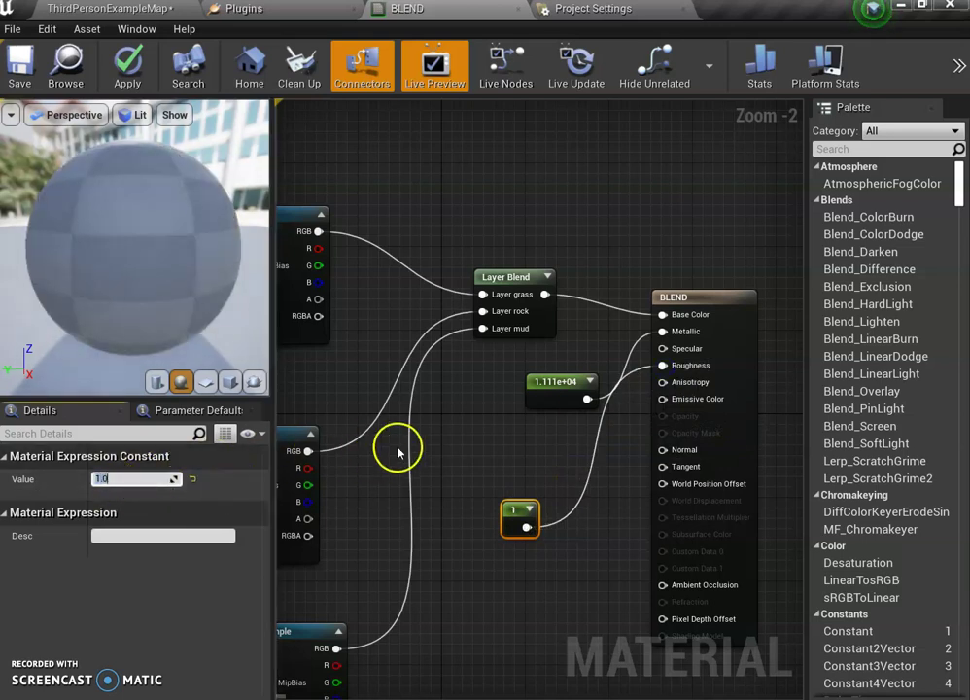
left_click(473, 454)
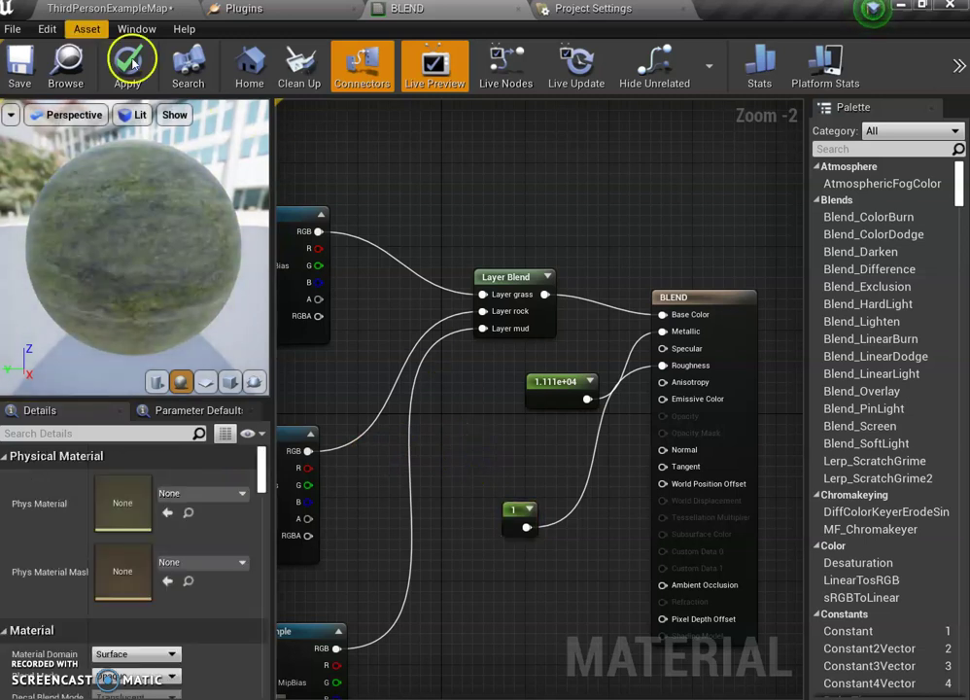
left_click(32, 66)
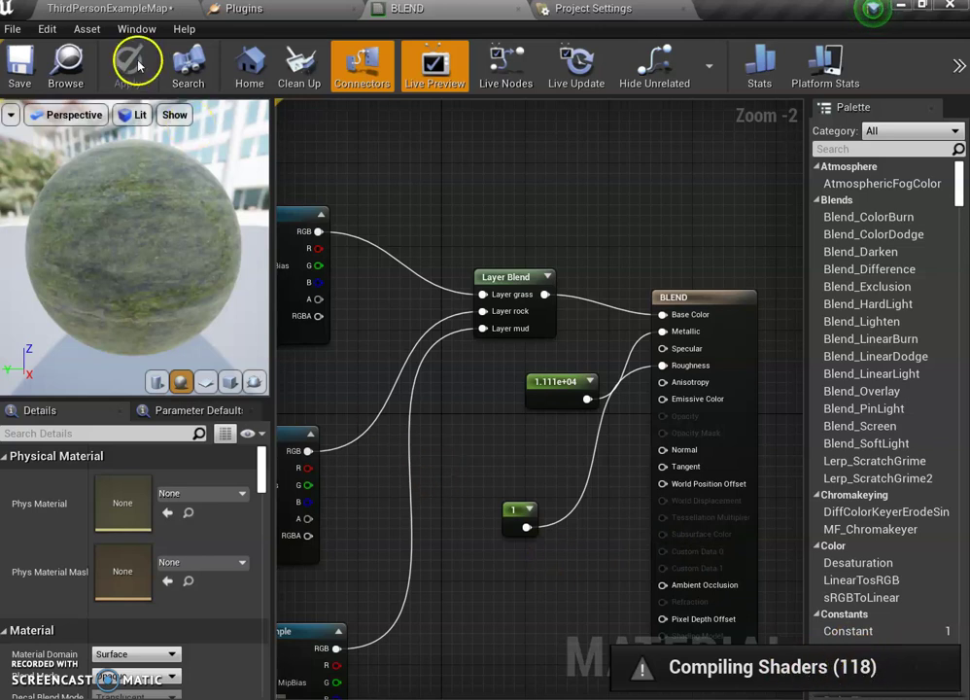
left_click(110, 10)
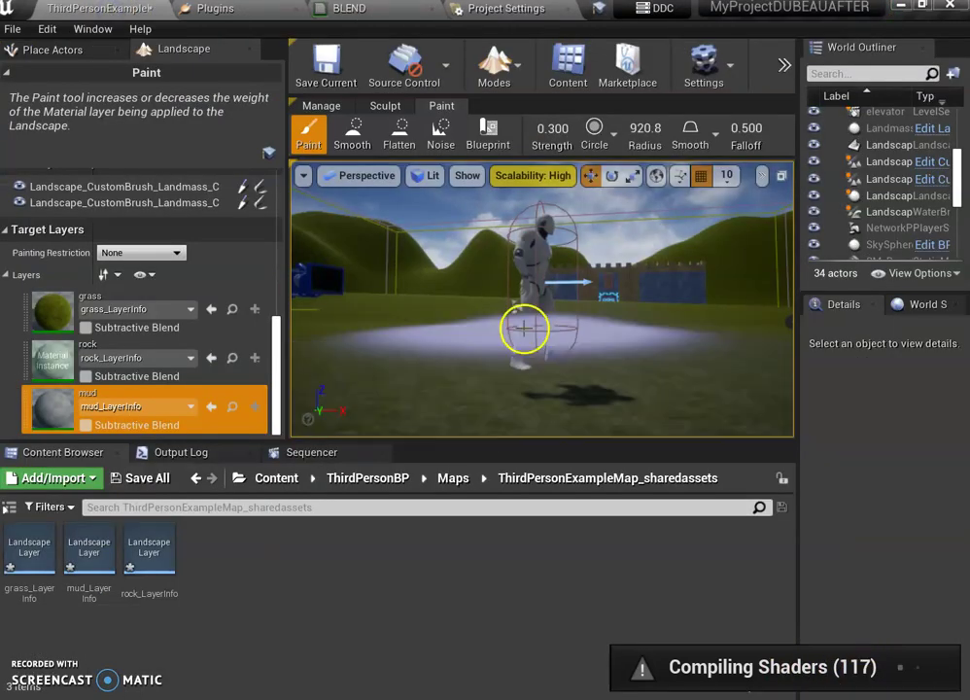
left_click(784, 65)
mouse_move(813, 126)
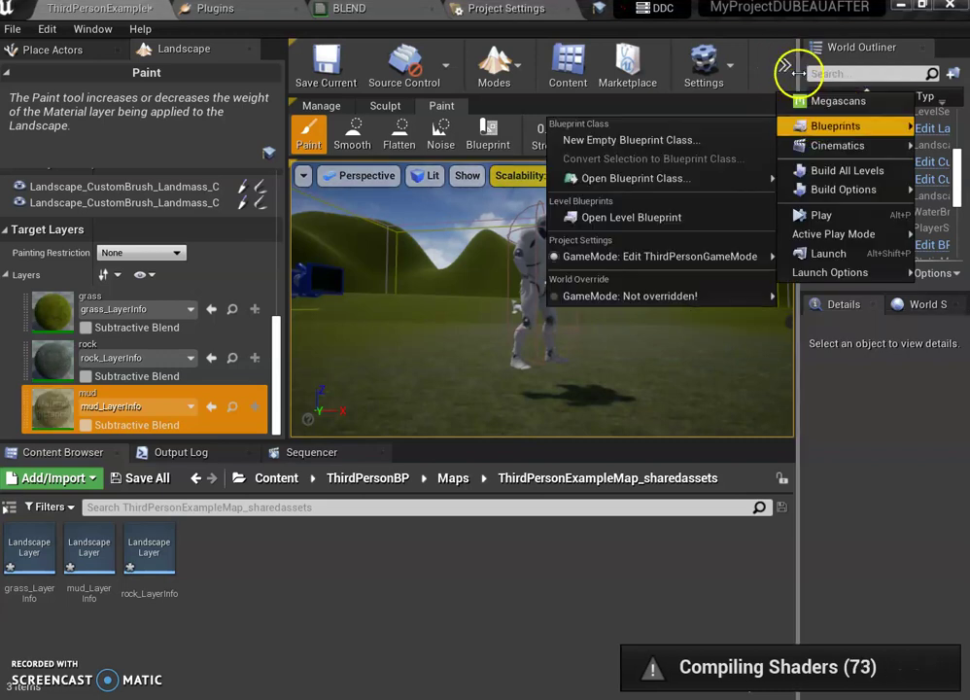
left_click(824, 215)
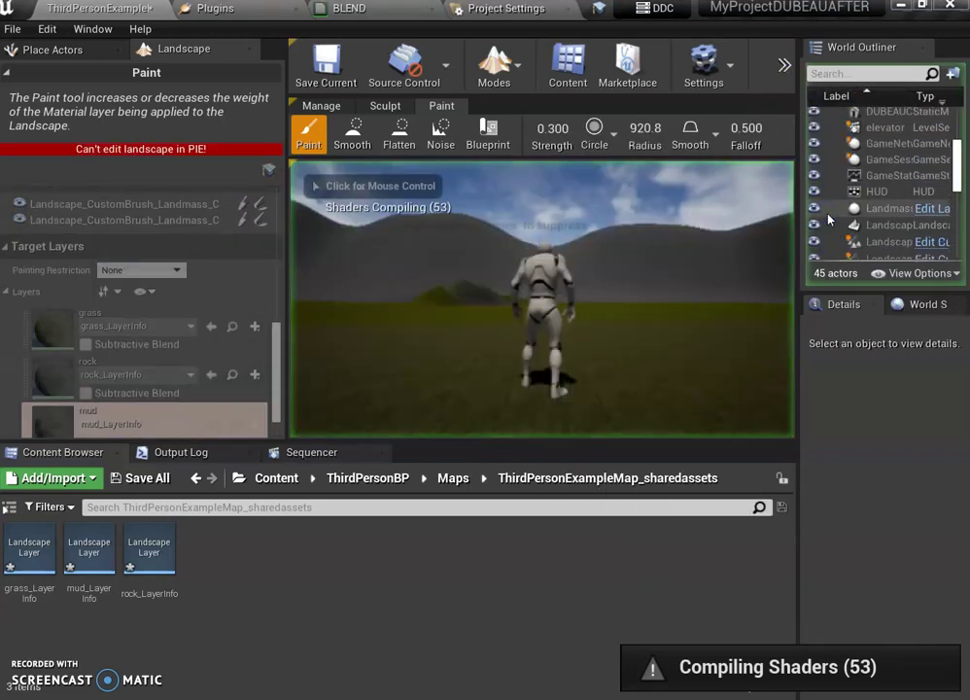
left_click(677, 316)
left_click(389, 303)
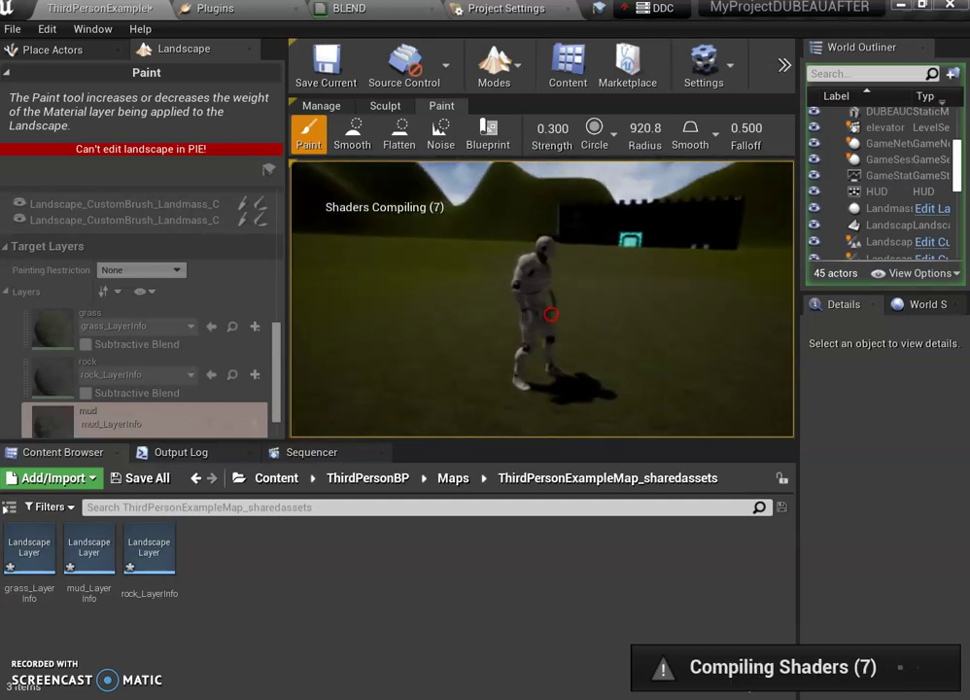
key("w")
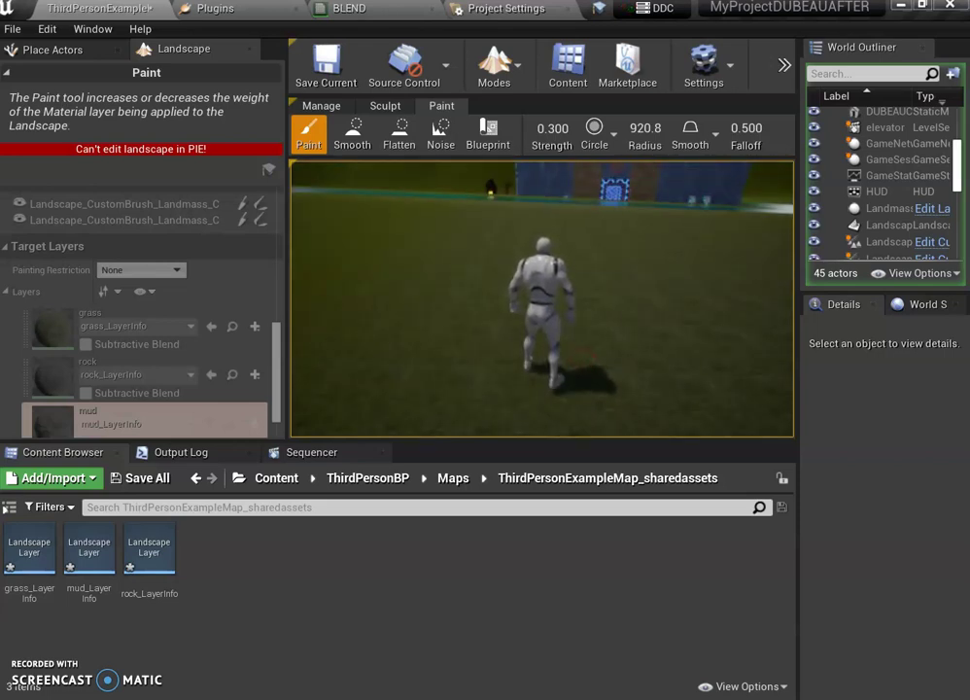
key("Escape")
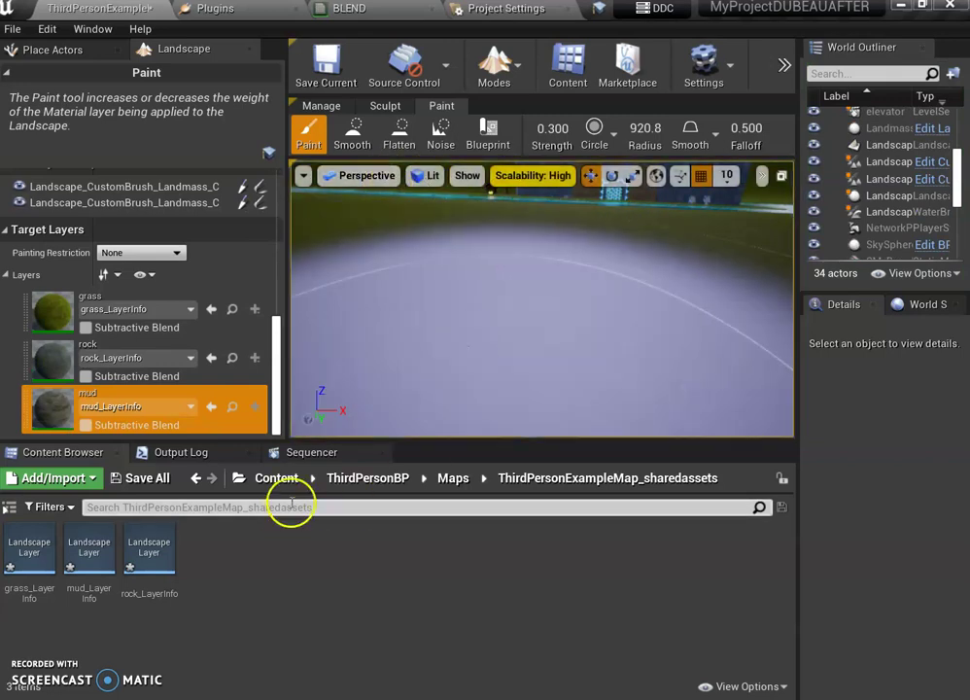